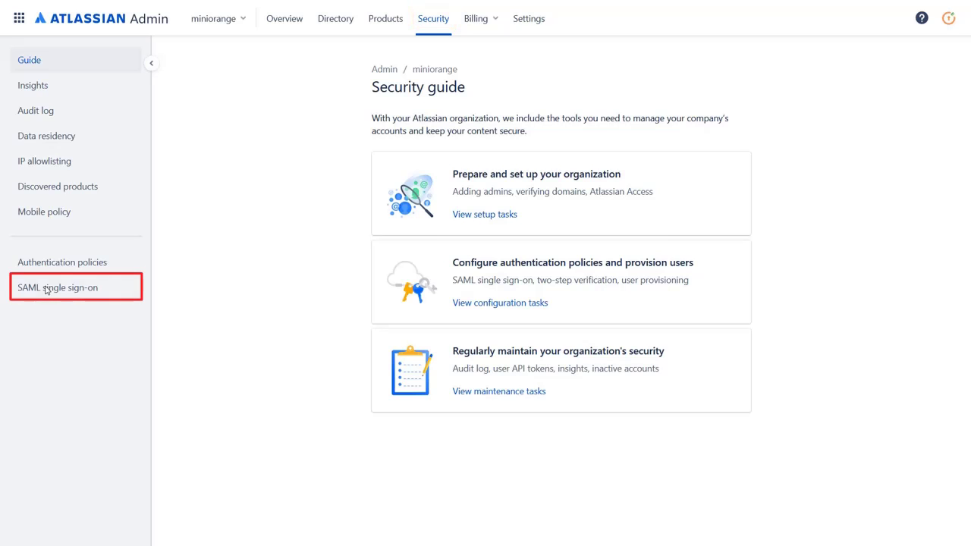
- Open SAML single sign-on settings and review the identity-provider setup instructions
{"action": "left_click", "coordinate": [52, 287]}
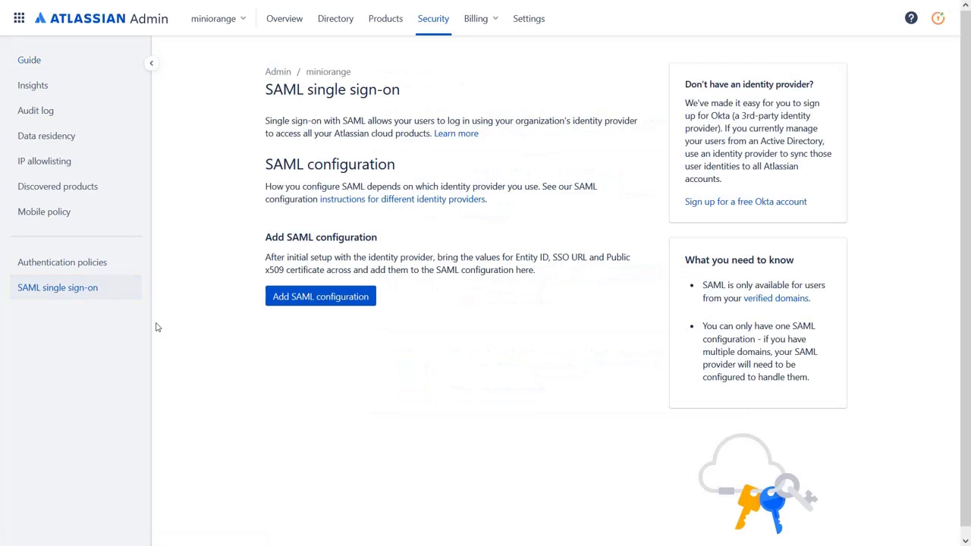
{"action": "left_click", "coordinate": [399, 200]}
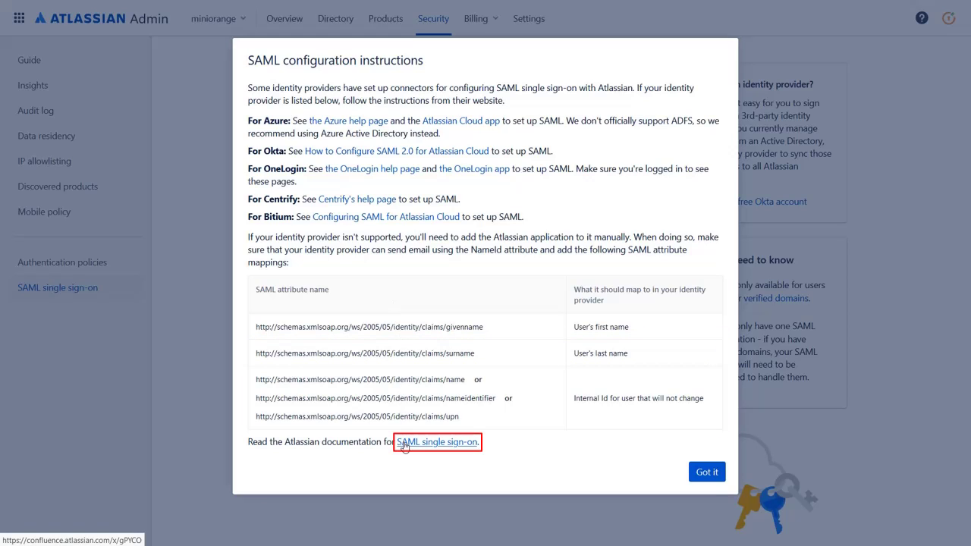
{"action": "left_click", "coordinate": [705, 474]}
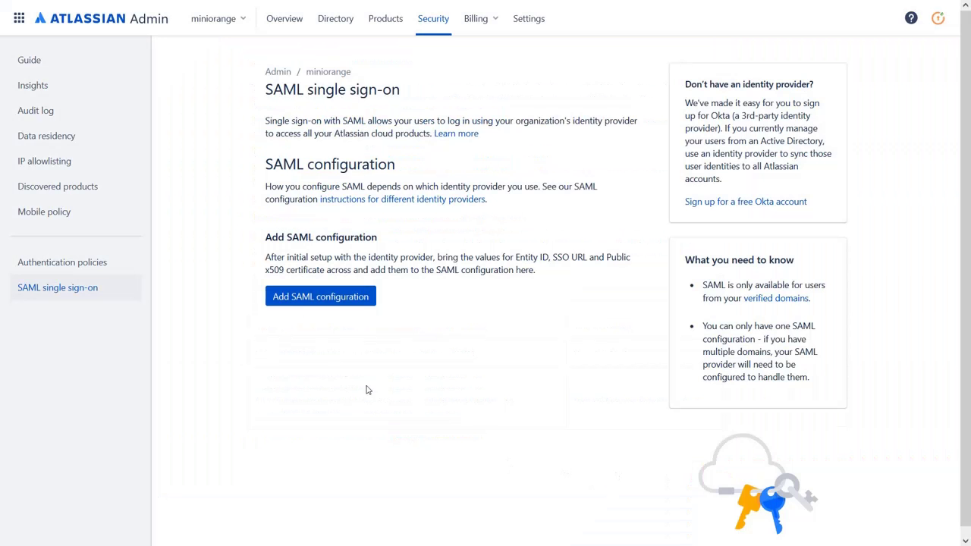
- Open the Add SAML configuration form with empty Entity ID, SSO URL and certificate fields
{"action": "left_click", "coordinate": [284, 302]}
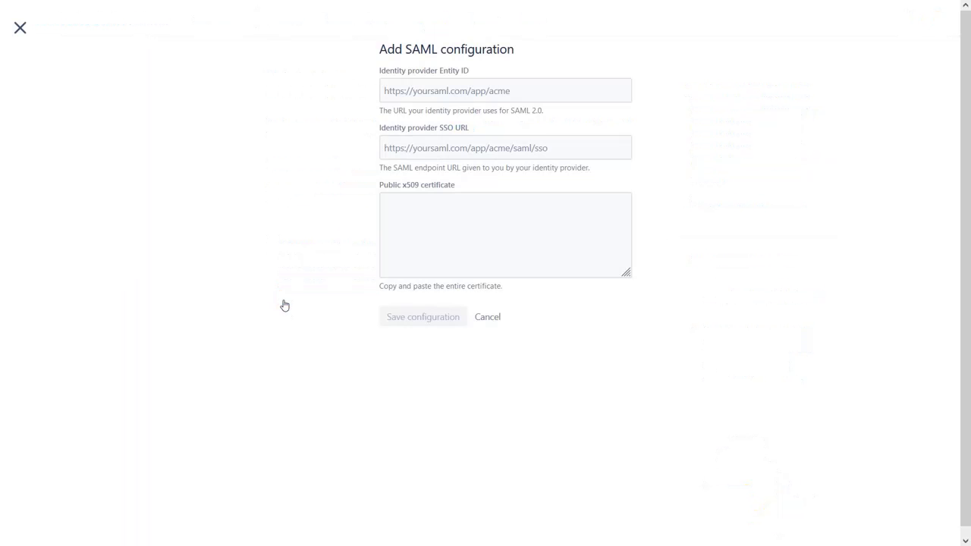
{"action": "left_click", "coordinate": [446, 91]}
{"action": "left_click", "coordinate": [422, 146]}
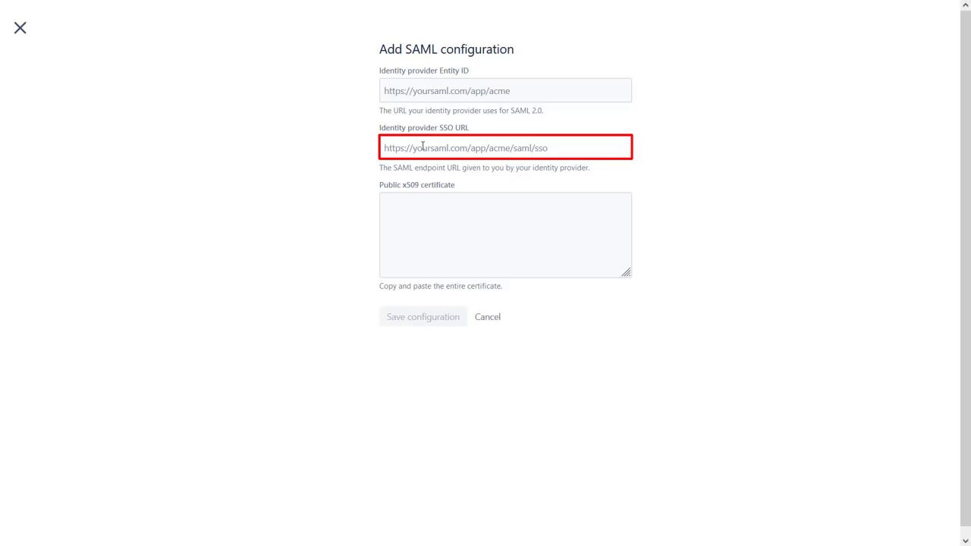
{"action": "left_click", "coordinate": [414, 215]}
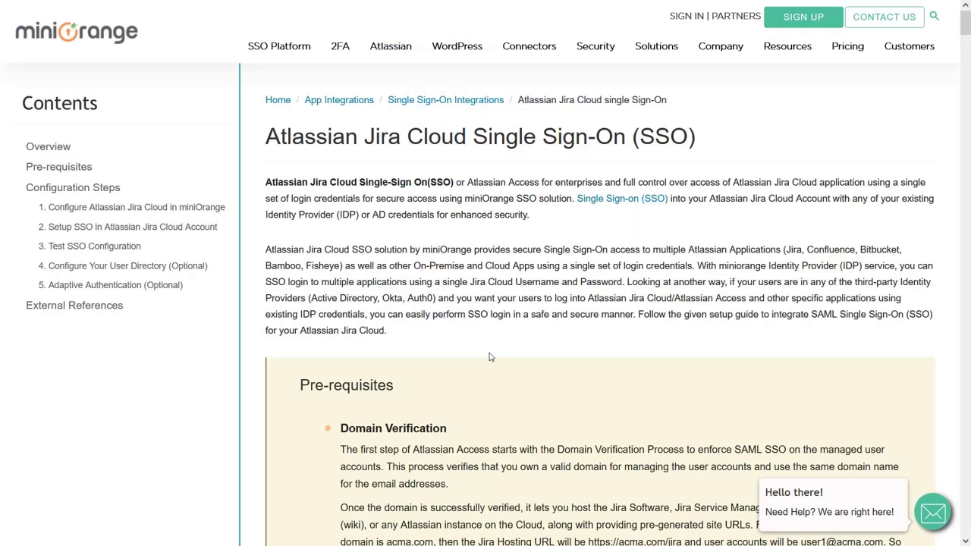
- From the miniOrange guide, sign in to the Xecurify admin console with the admin e-mail and show Apps
{"action": "scroll", "coordinate": [490, 356], "scroll_direction": "down", "scroll_amount": 9}
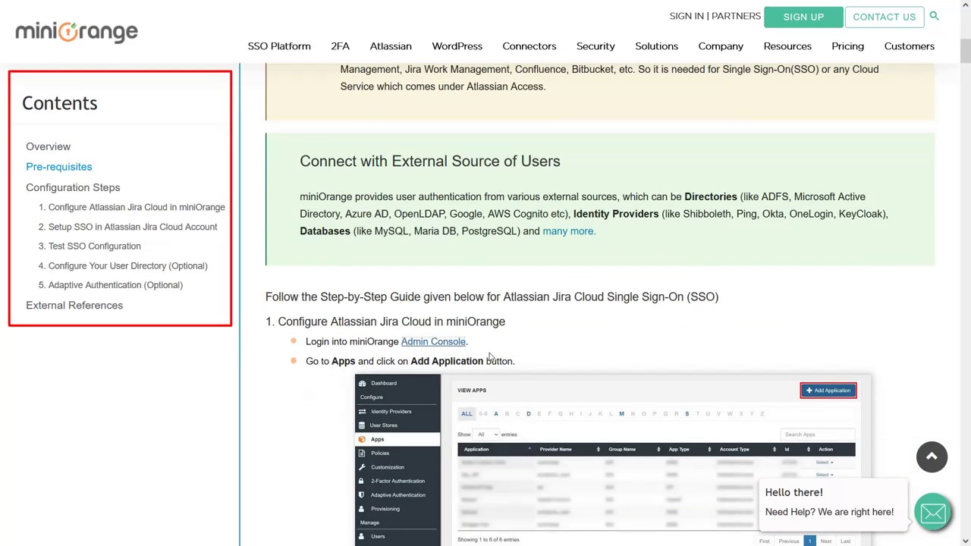
{"action": "left_click", "coordinate": [425, 342]}
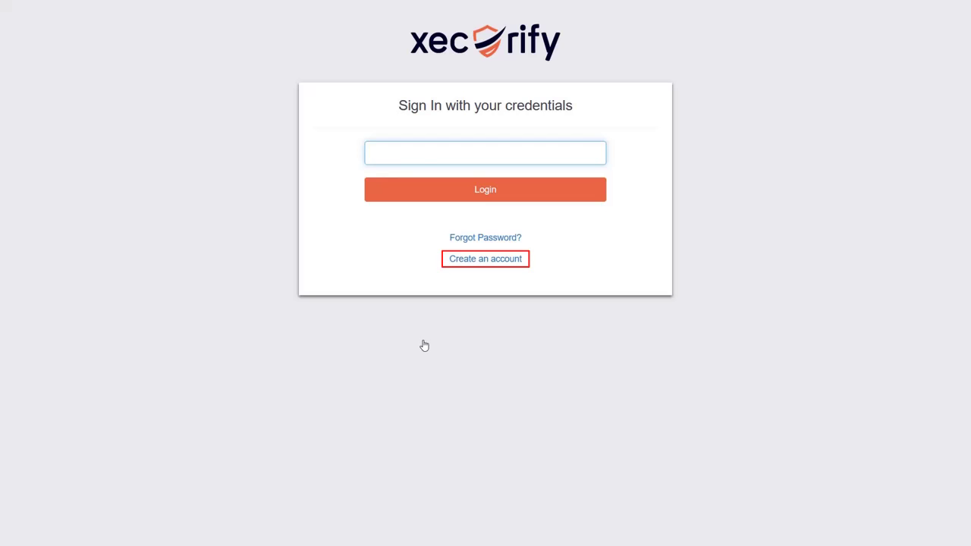
{"action": "key", "text": "ctrl+v"}
{"action": "left_click", "coordinate": [485, 192]}
{"action": "left_click", "coordinate": [475, 226]}
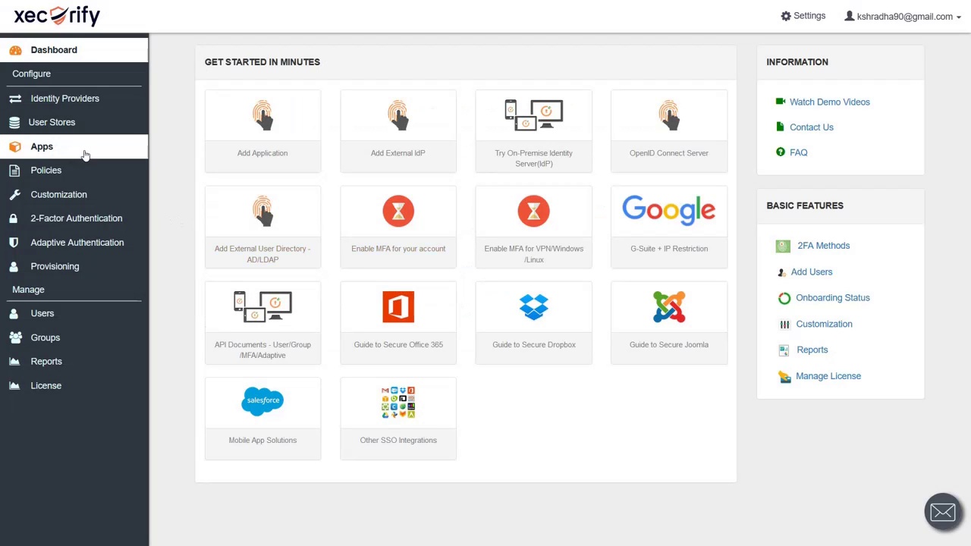
{"action": "left_click", "coordinate": [85, 153]}
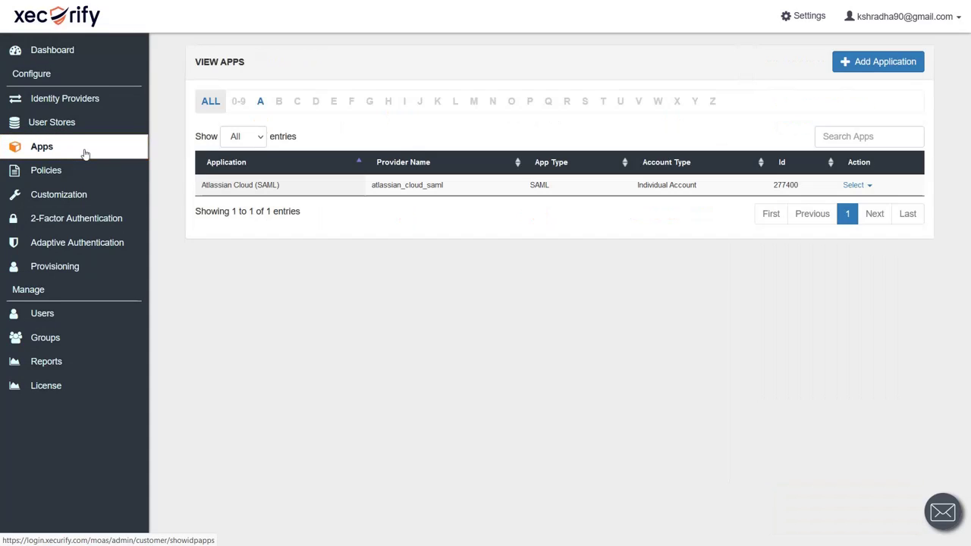
- Create a SAML/WS-FED Atlassian Cloud app named 'Atlassian Cloud SSO'
{"action": "left_click", "coordinate": [878, 62]}
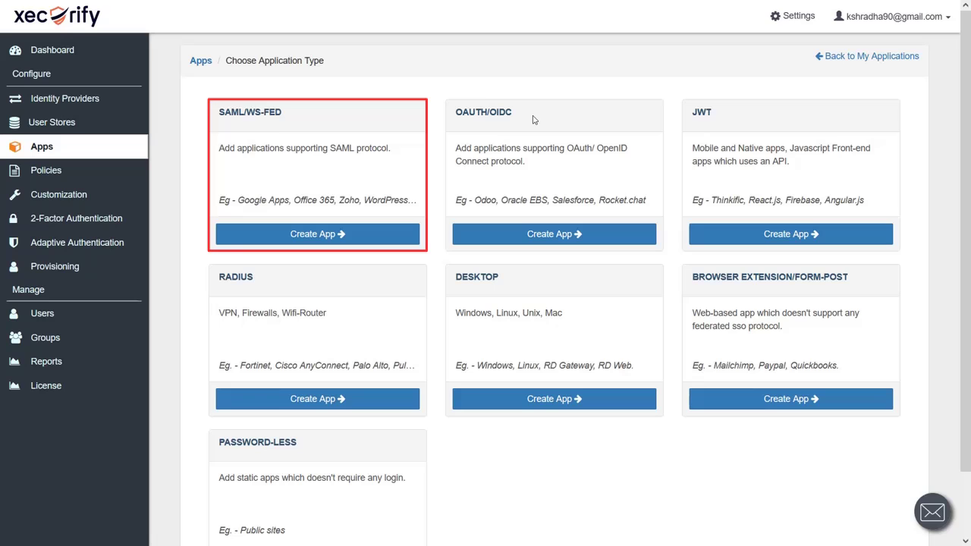
{"action": "left_click", "coordinate": [326, 235]}
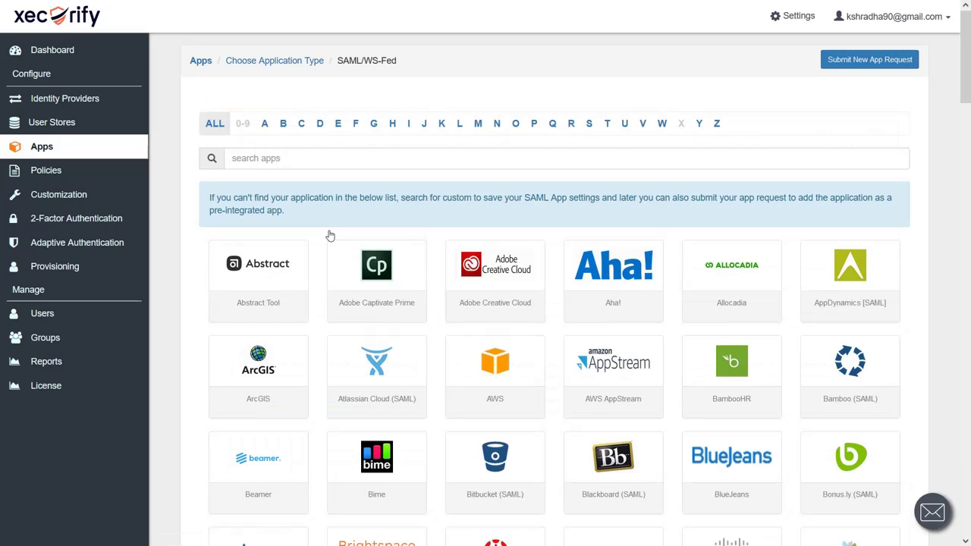
{"action": "left_click", "coordinate": [376, 375]}
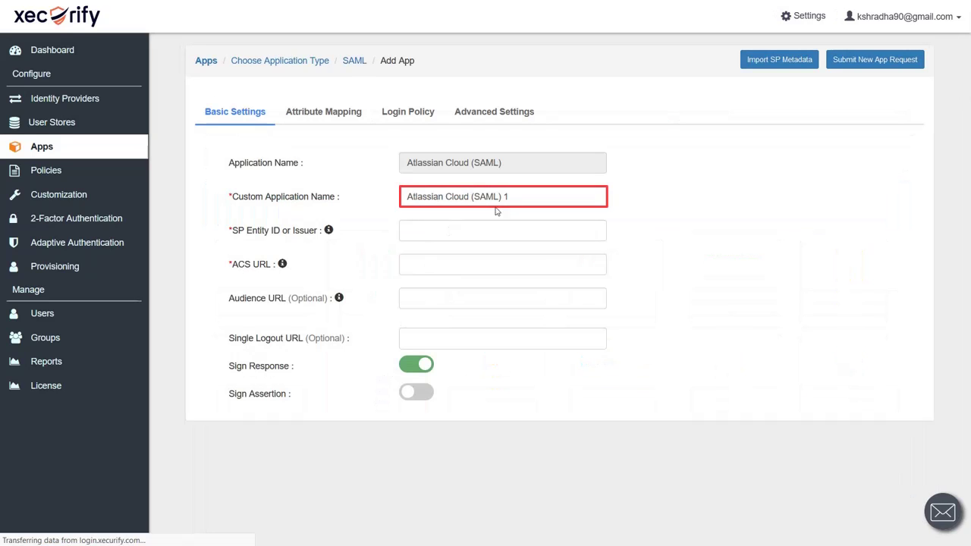
{"action": "left_click", "coordinate": [526, 198]}
{"action": "key", "text": "BackSpace"}
{"action": "key", "text": "BackSpace"}
{"action": "key", "text": "BackSpace"}
{"action": "key", "text": "BackSpace"}
{"action": "key", "text": "BackSpace"}
{"action": "key", "text": "BackSpace"}
{"action": "key", "text": "BackSpace"}
{"action": "key", "text": "BackSpace"}
{"action": "type", "text": "SSO"}
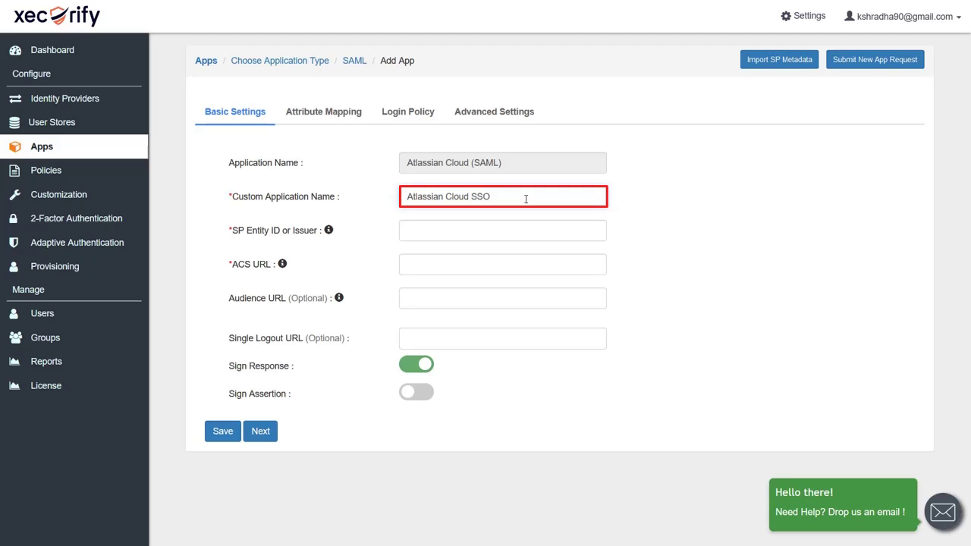
- Paste Atlassian's SP Entity ID and ACS URL, enable Sign Assertion, and save the app
{"action": "left_click", "coordinate": [445, 228]}
{"action": "type", "text": "https://auth.atlassian.com/saml/"}
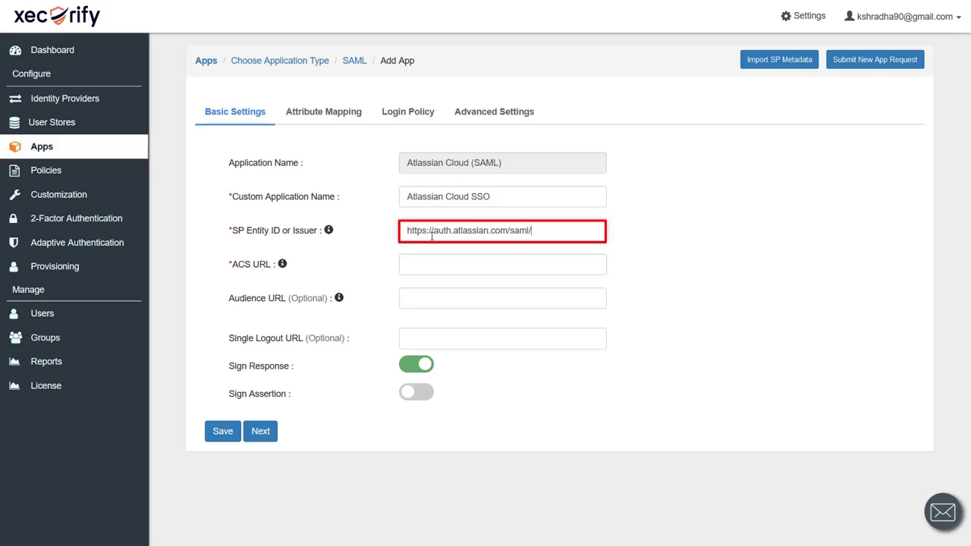
{"action": "key", "text": "Tab"}
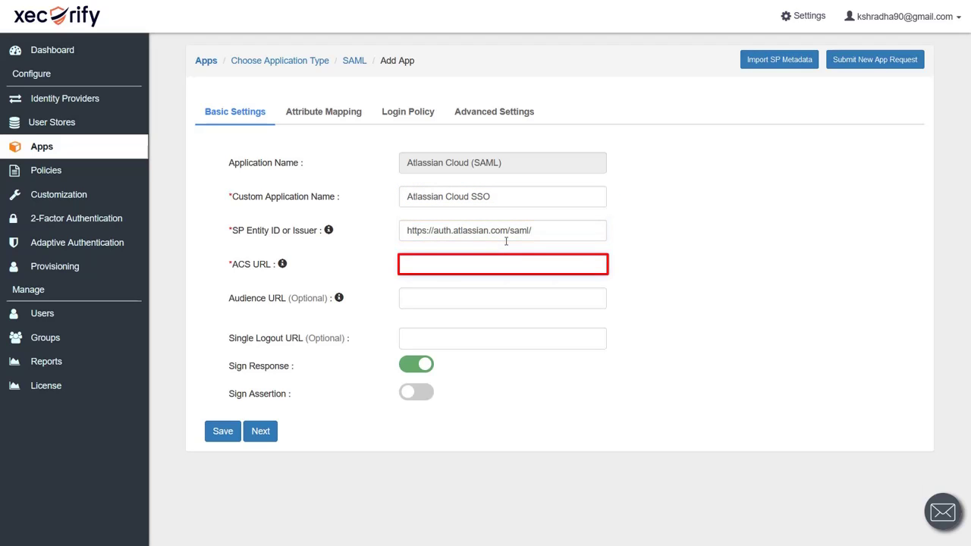
{"action": "type", "text": "https://auth.atlassian.com/login/callback?connection=saml-"}
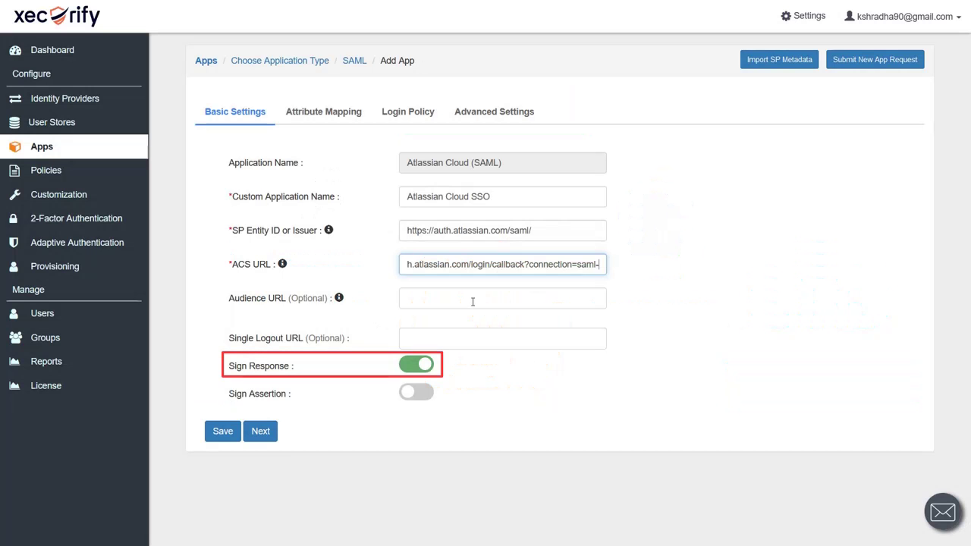
{"action": "left_click", "coordinate": [407, 396]}
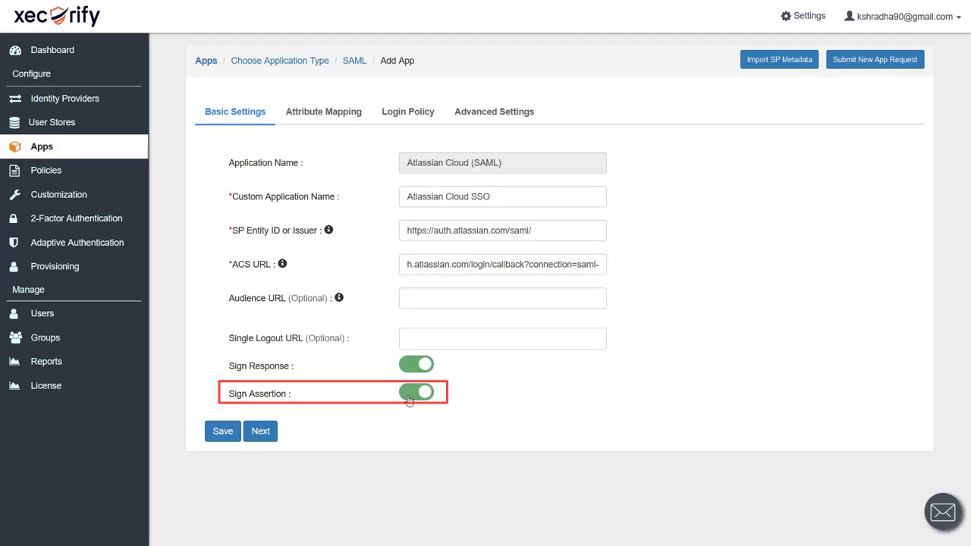
{"action": "left_click", "coordinate": [211, 435]}
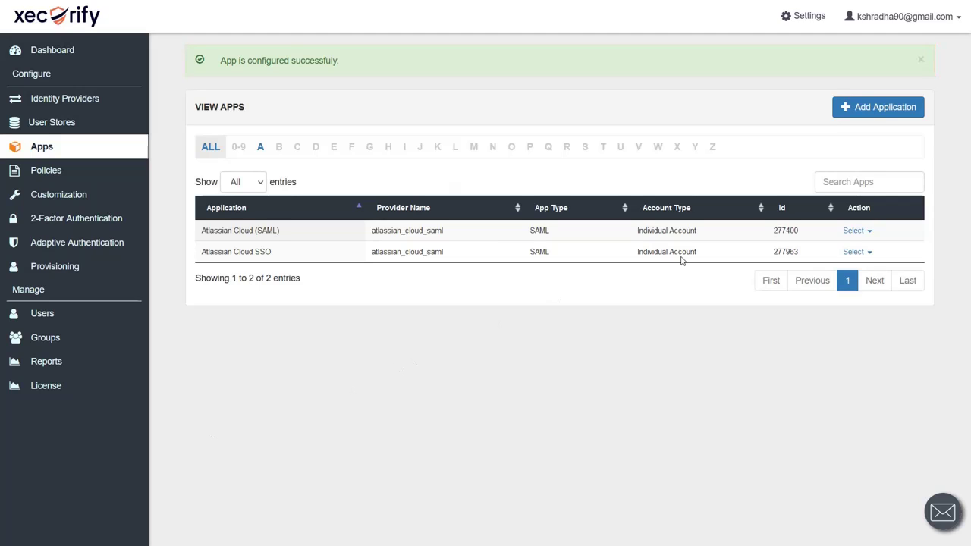
- Show the Atlassian Cloud SSO app's external-IdP metadata details and select its Entity ID
{"action": "left_click", "coordinate": [868, 253]}
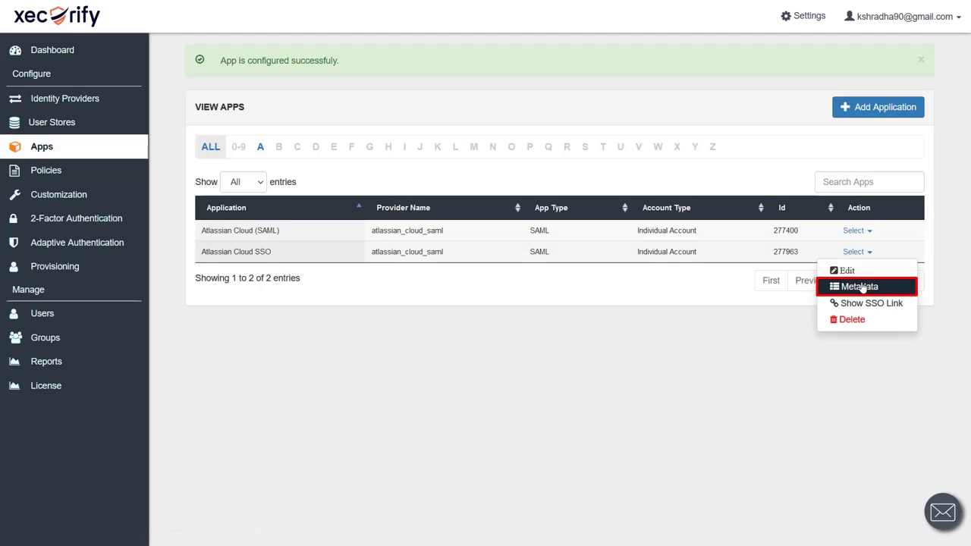
{"action": "left_click", "coordinate": [863, 287]}
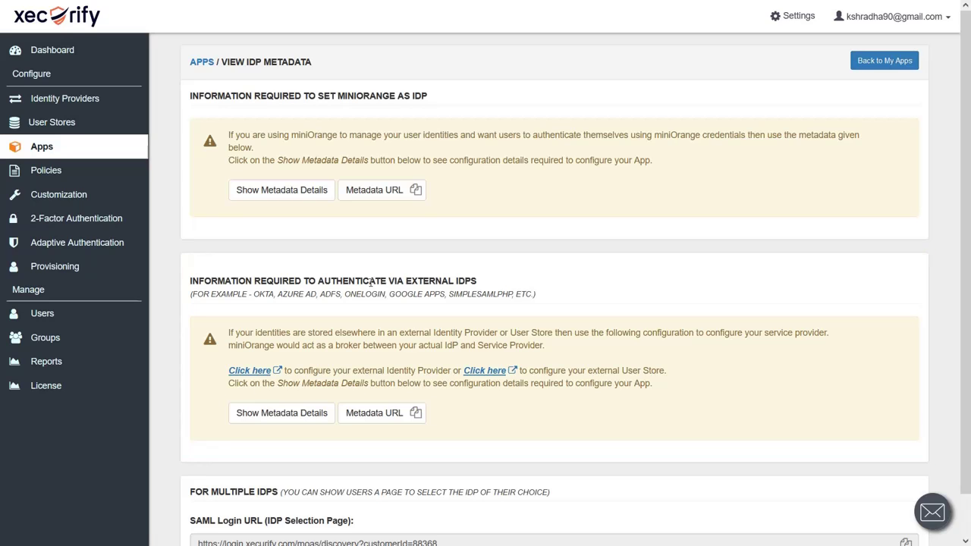
{"action": "left_click", "coordinate": [314, 419]}
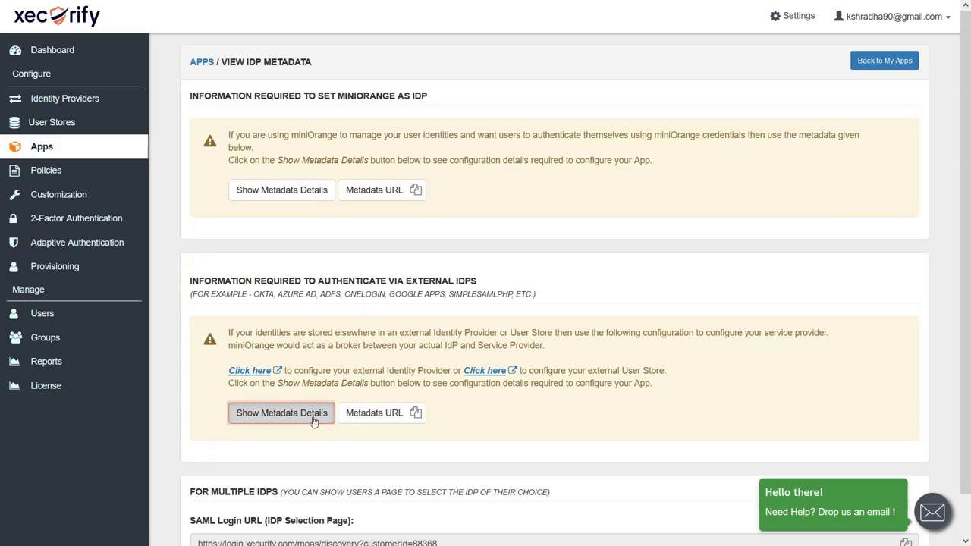
{"action": "scroll", "coordinate": [313, 418], "scroll_direction": "down", "scroll_amount": 4}
{"action": "left_click", "coordinate": [258, 493]}
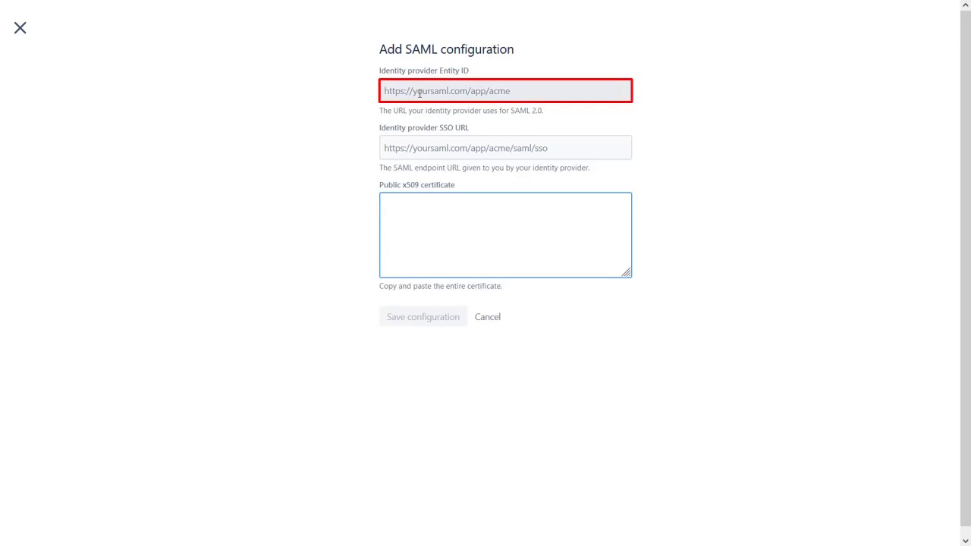
- Paste the Xecurify entity ID and SAML login URL into Atlassian's Entity ID and SSO URL fields
{"action": "left_click", "coordinate": [419, 94]}
{"action": "key", "text": "ctrl+v"}
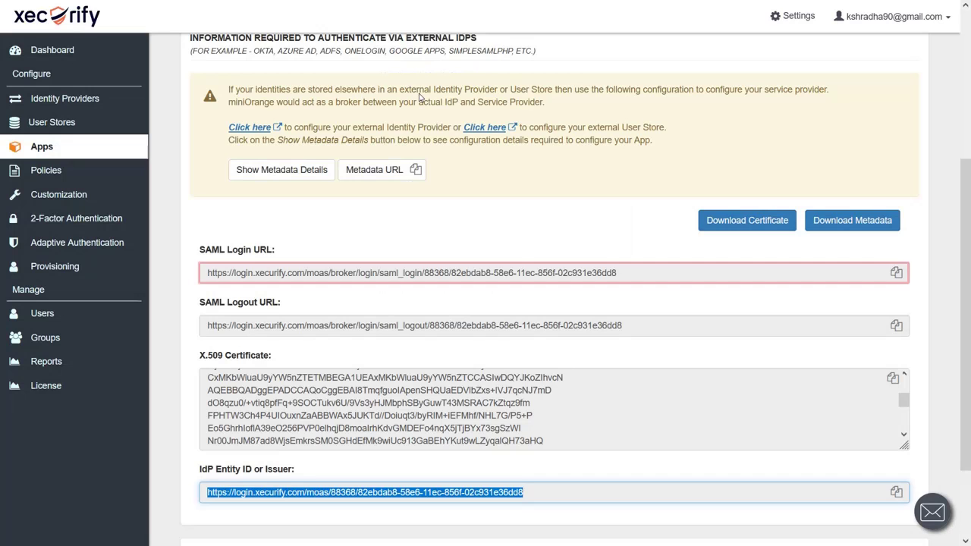
{"action": "left_click", "coordinate": [261, 267]}
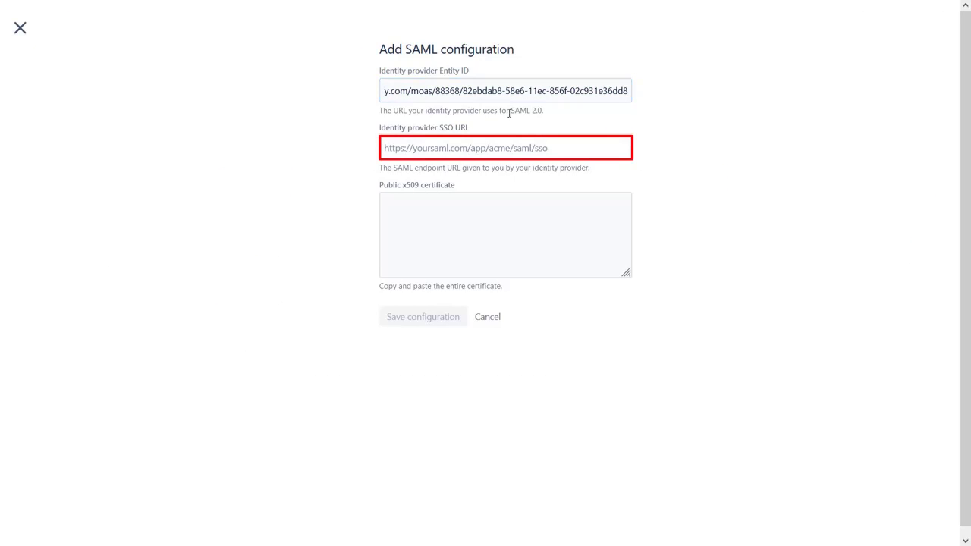
{"action": "type", "text": "https://login.xecurify.com/moas/broker/login/saml_login/88368/82ebdab8-58e6-11ec-856f-02c931e36dd8"}
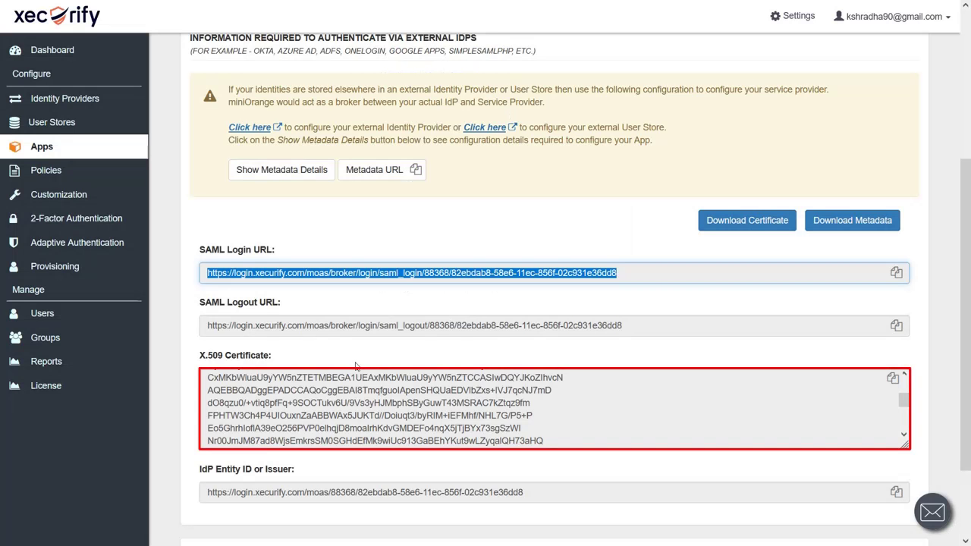
- Paste the full Xecurify X.509 certificate and save the SAML configuration
{"action": "left_click", "coordinate": [430, 441]}
{"action": "key", "text": "ctrl+a"}
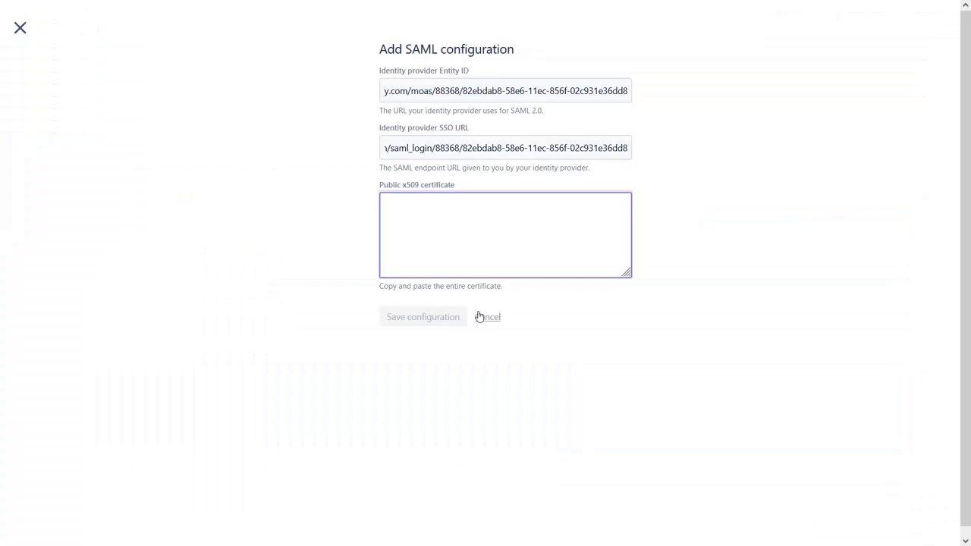
{"action": "key", "text": "ctrl+v"}
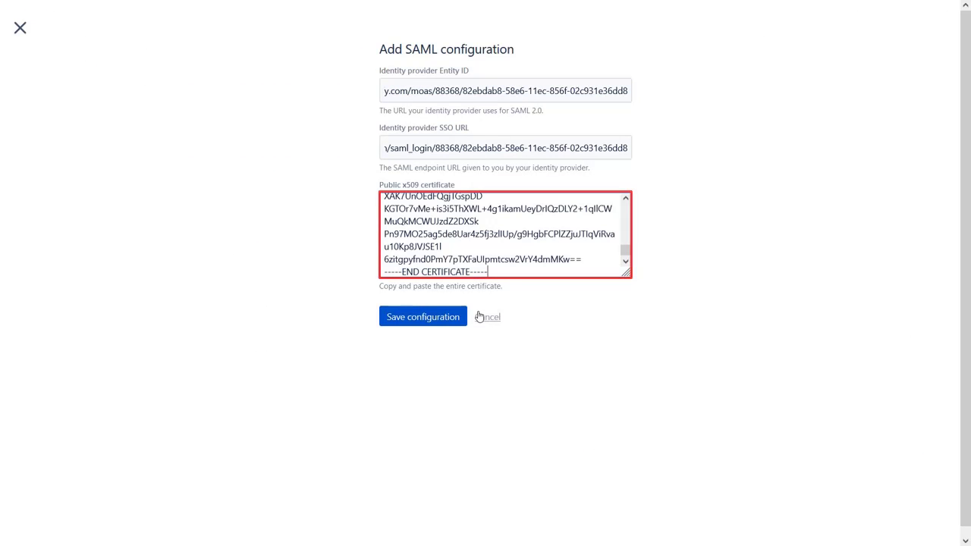
{"action": "left_click", "coordinate": [421, 318]}
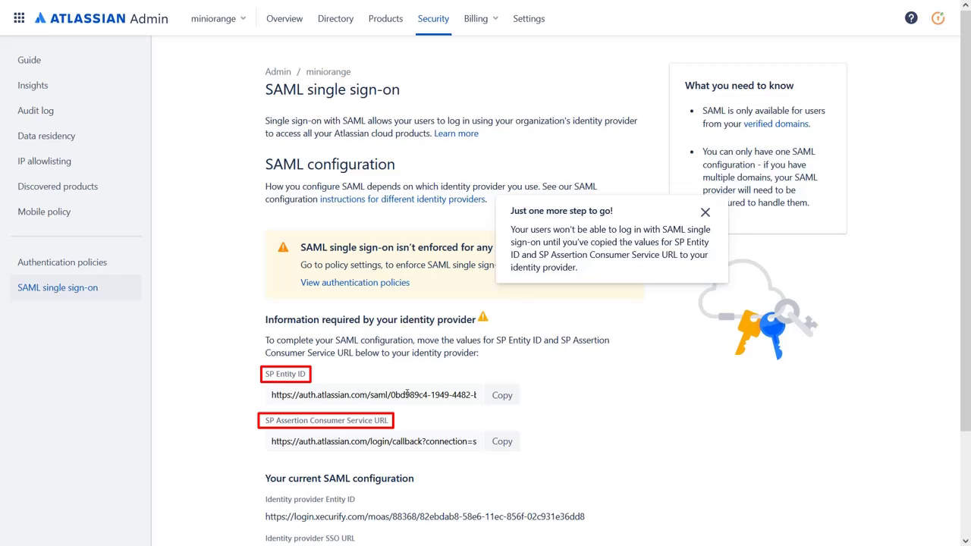
- Append Atlassian's SAML GUID to the Xecurify app's SP Entity ID, Audience URI and ACS URL, then save
{"action": "left_click", "coordinate": [407, 393]}
{"action": "left_click_drag", "start_coordinate": [392, 394], "coordinate": [523, 395]}
{"action": "key", "text": "ctrl+c"}
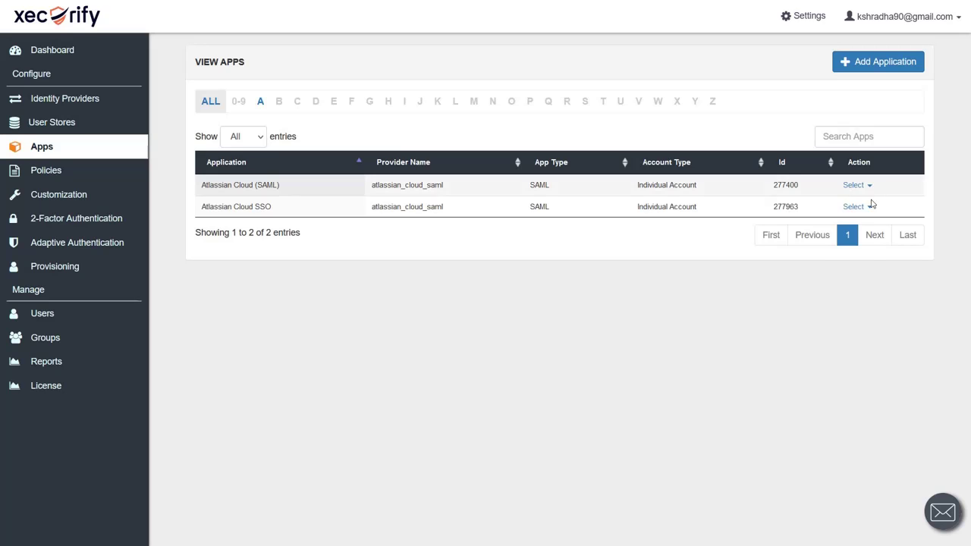
{"action": "left_click", "coordinate": [855, 206]}
{"action": "left_click", "coordinate": [848, 221]}
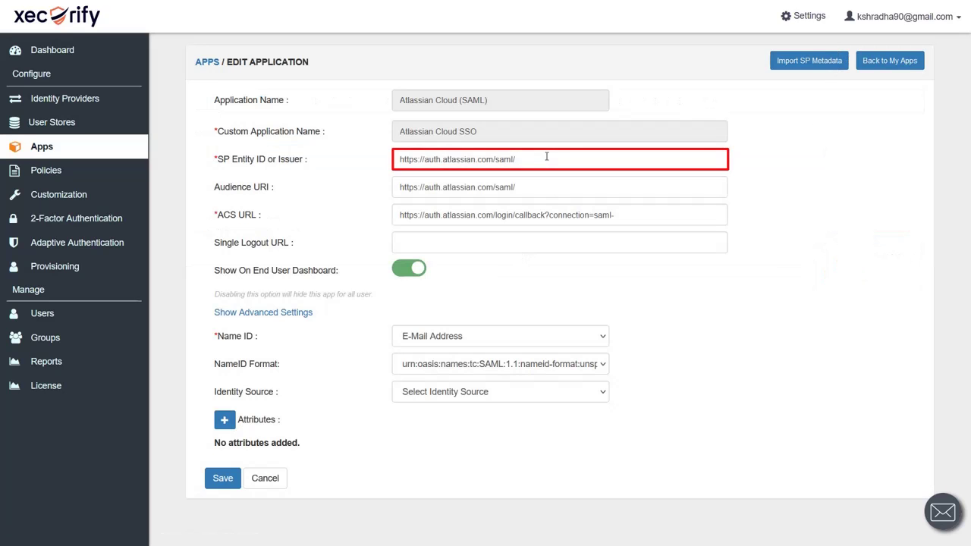
{"action": "key", "text": "ctrl+v"}
{"action": "left_click", "coordinate": [530, 179]}
{"action": "key", "text": "ctrl+v"}
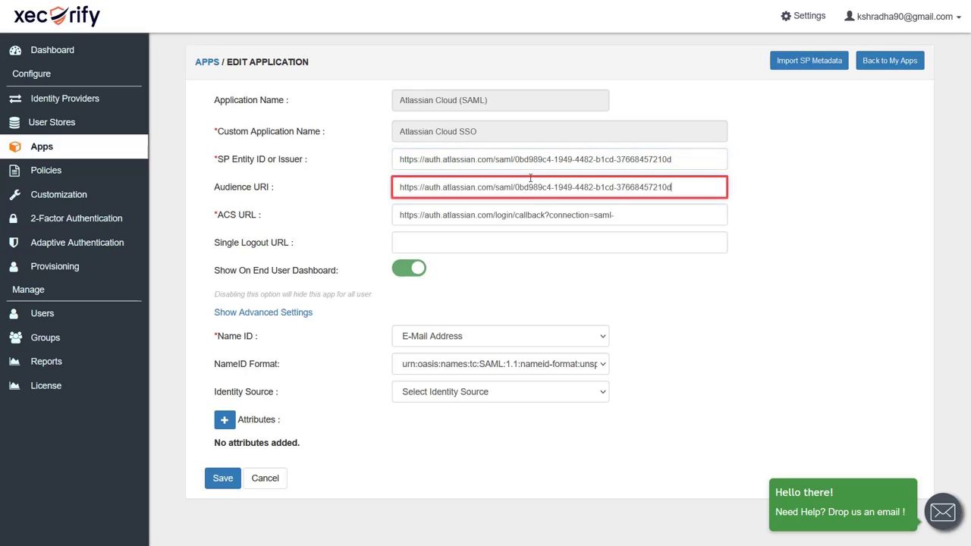
{"action": "left_click", "coordinate": [646, 213]}
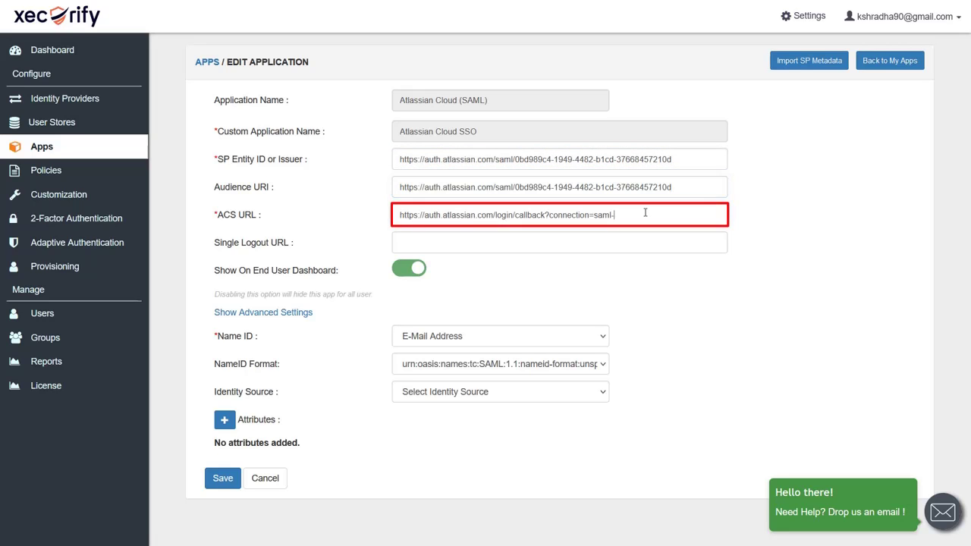
{"action": "key", "text": "ctrl+v"}
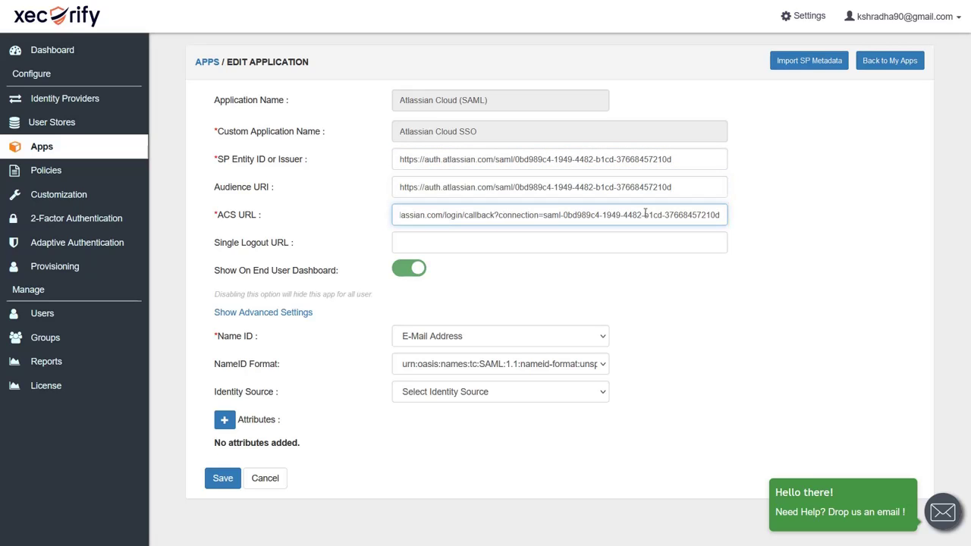
{"action": "left_click", "coordinate": [219, 486]}
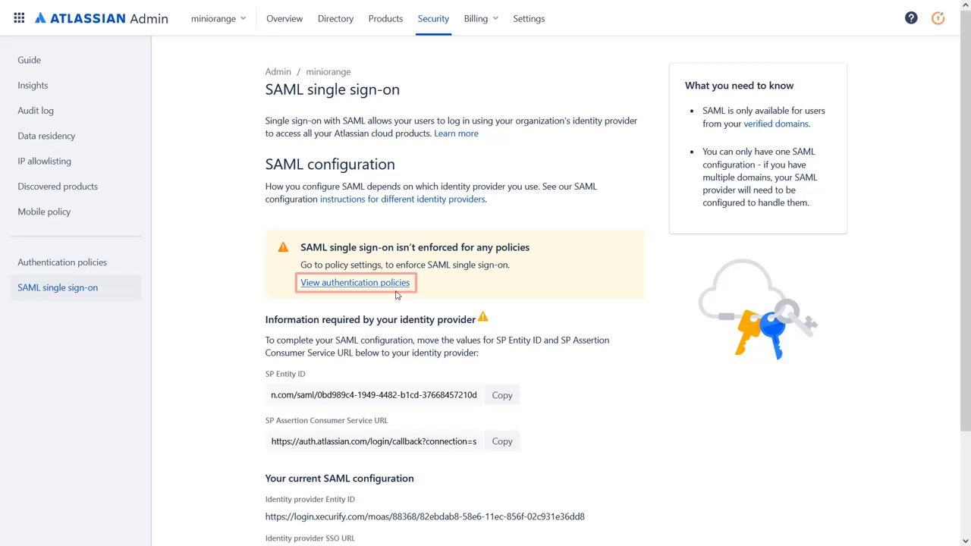
- Create an authentication policy named 'SSO Login' that enforces single sign-on
{"action": "left_click", "coordinate": [352, 283]}
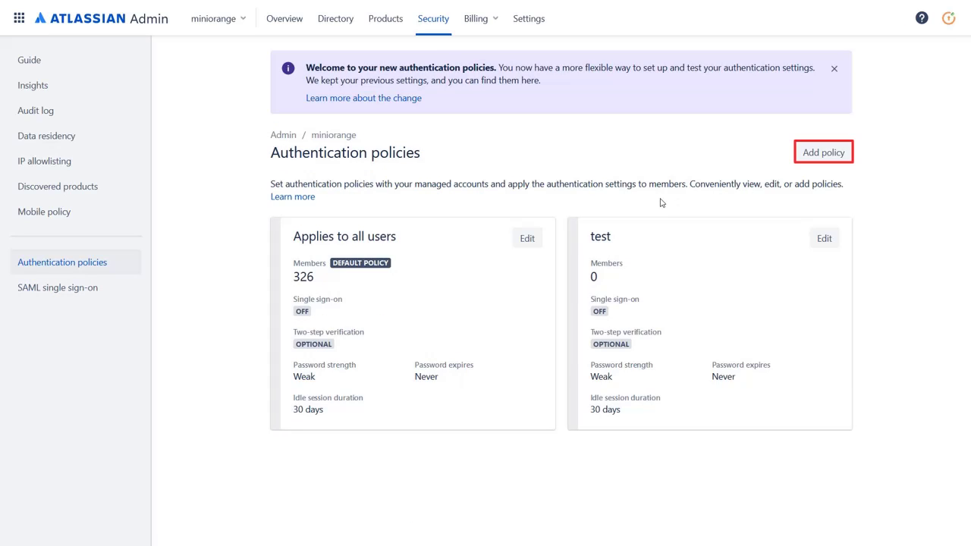
{"action": "left_click", "coordinate": [835, 153]}
{"action": "type", "text": "SSO Login"}
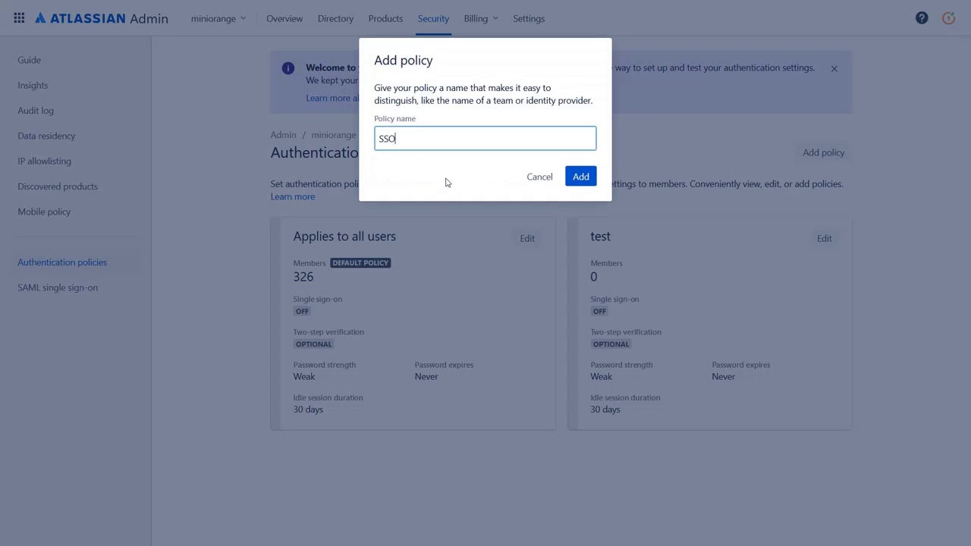
{"action": "left_click", "coordinate": [580, 176]}
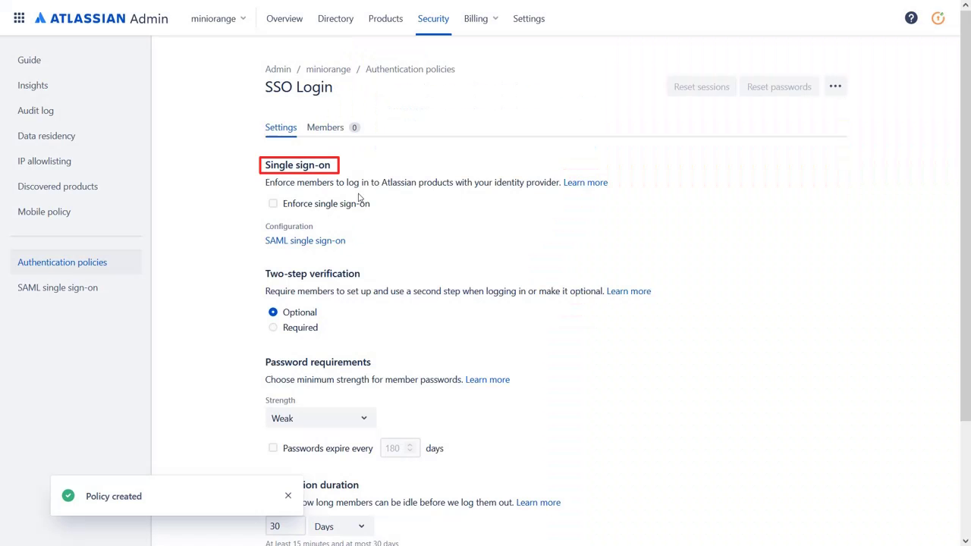
{"action": "left_click", "coordinate": [273, 204]}
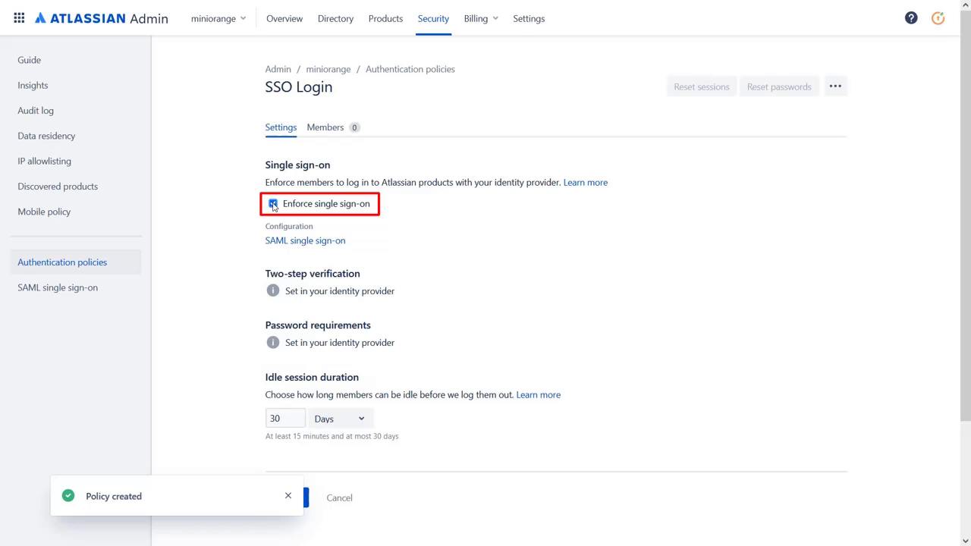
{"action": "scroll", "coordinate": [379, 251], "scroll_direction": "down", "scroll_amount": 1}
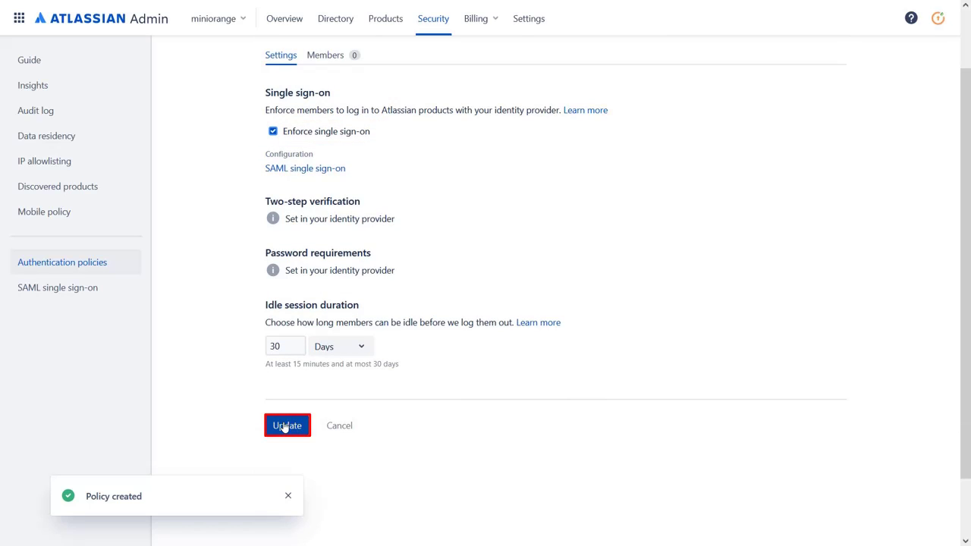
{"action": "scroll", "coordinate": [332, 127], "scroll_direction": "up", "scroll_amount": 1}
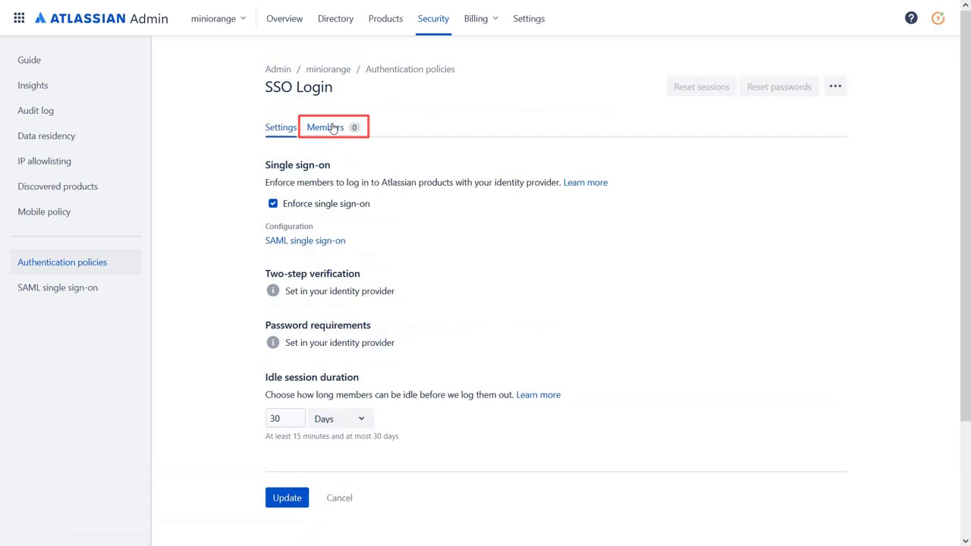
- Add the test user as a member of the SSO Login policy
{"action": "left_click", "coordinate": [331, 128]}
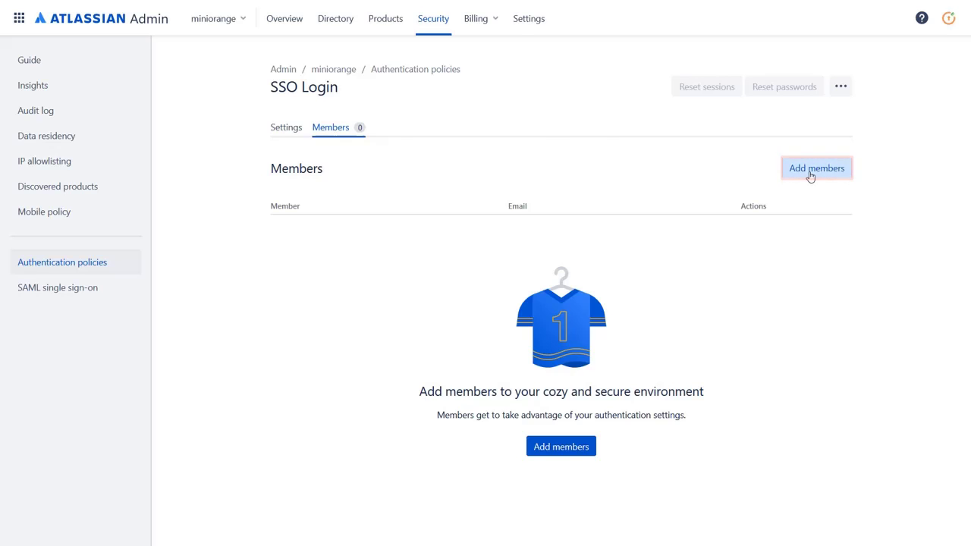
{"action": "left_click", "coordinate": [810, 168]}
{"action": "left_click", "coordinate": [522, 161]}
{"action": "type", "text": "shradha"}
{"action": "left_click", "coordinate": [507, 194]}
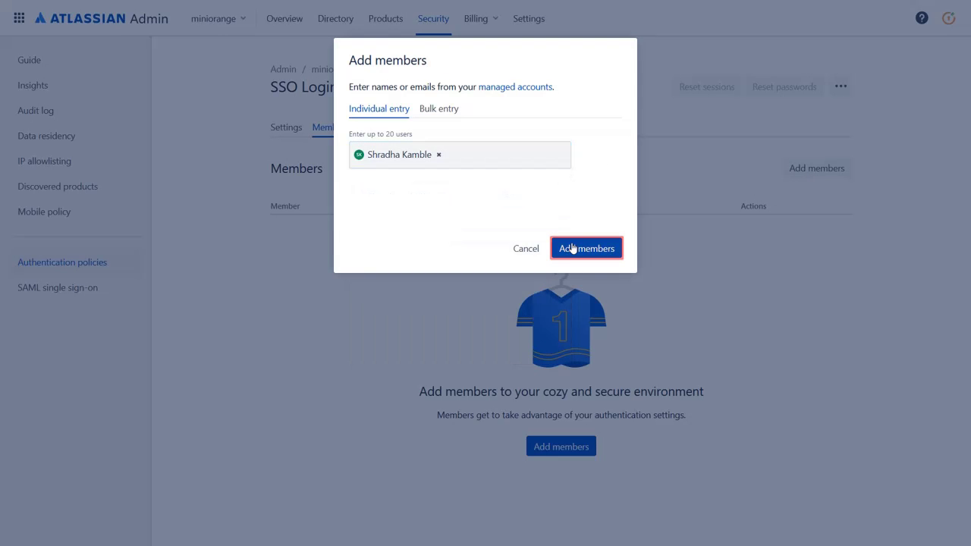
{"action": "left_click", "coordinate": [572, 248]}
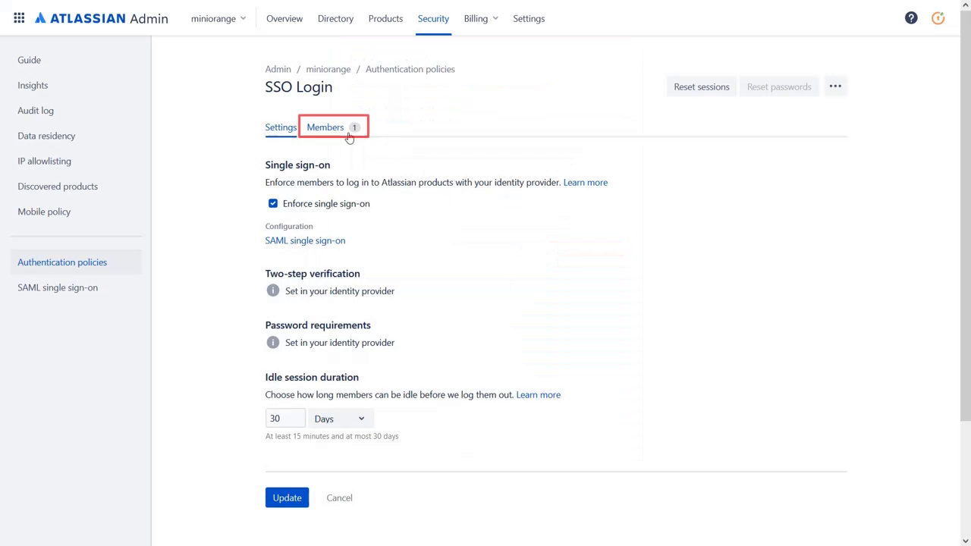
{"action": "left_click", "coordinate": [334, 127]}
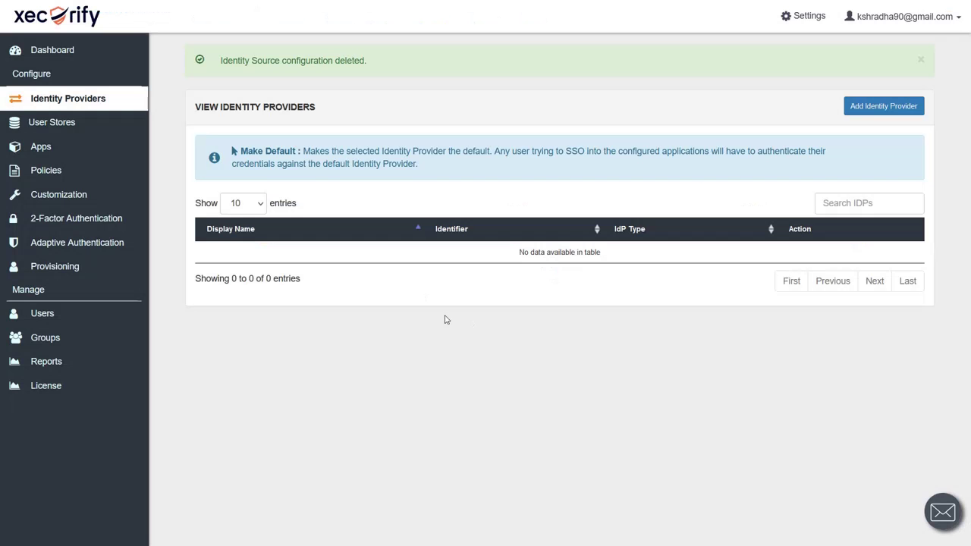
- Open Xecurify's User List and bring up the Add User form
{"action": "mouse_move", "coordinate": [87, 319]}
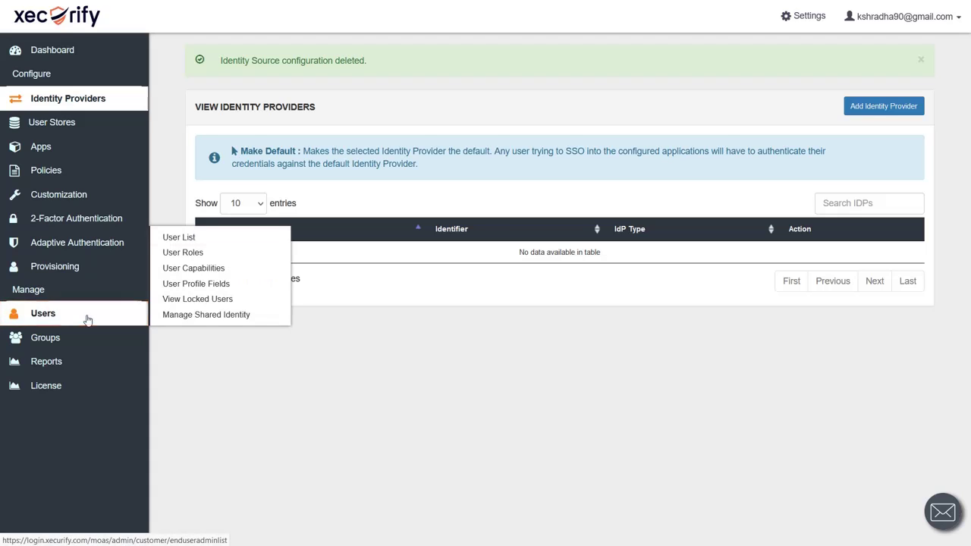
{"action": "left_click", "coordinate": [247, 238]}
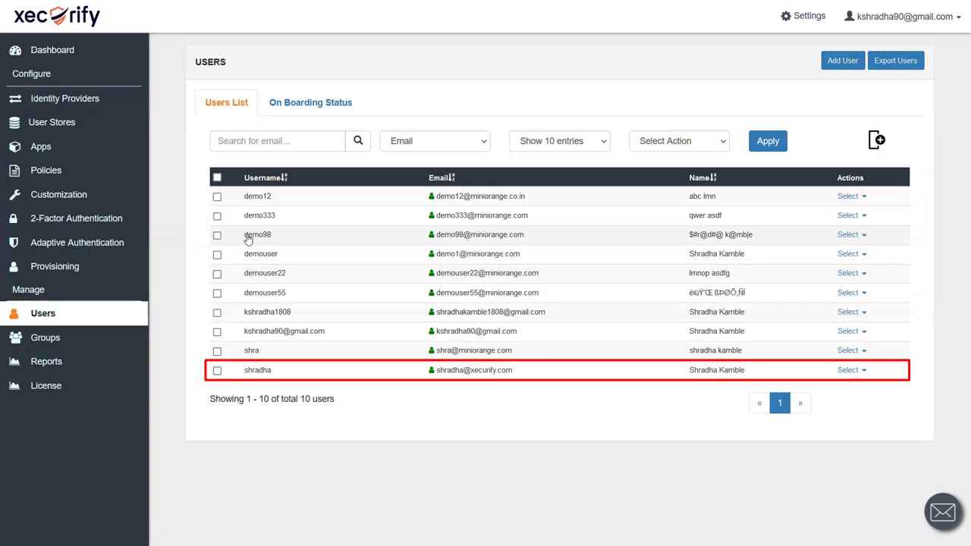
{"action": "left_click", "coordinate": [843, 62]}
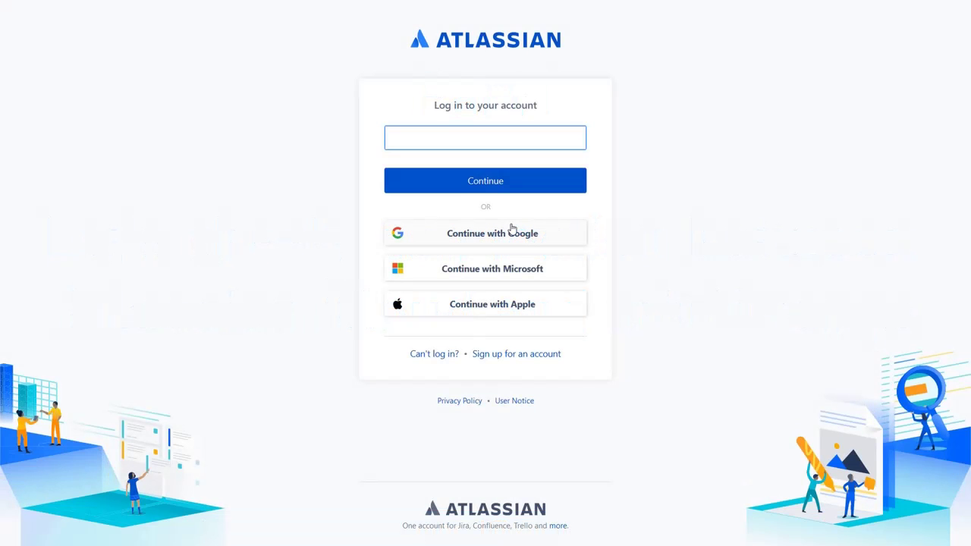
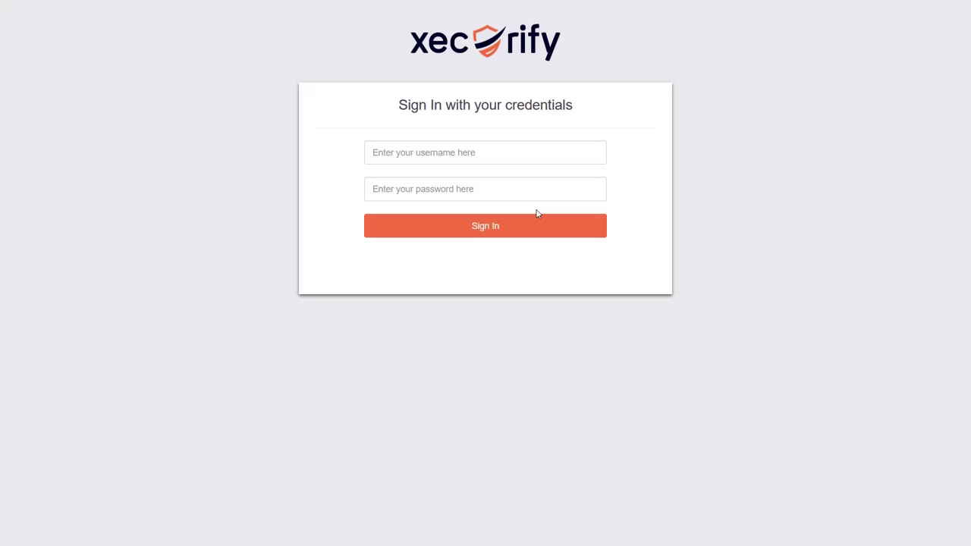
- Enter the test user's e-mail on Atlassian's login, then sign in on Xecurify with their username and password
{"action": "left_click", "coordinate": [475, 152]}
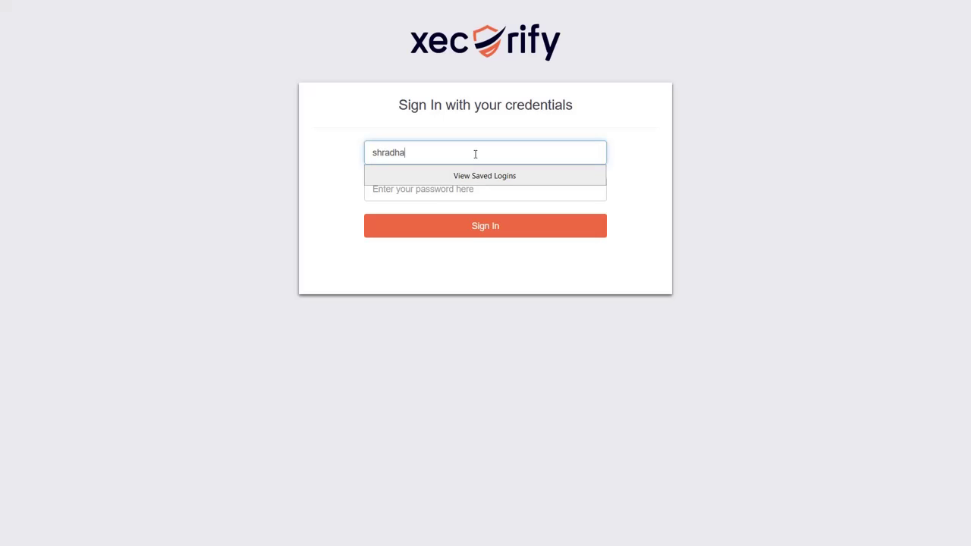
{"action": "key", "text": "Tab"}
{"action": "type", "text": "********"}
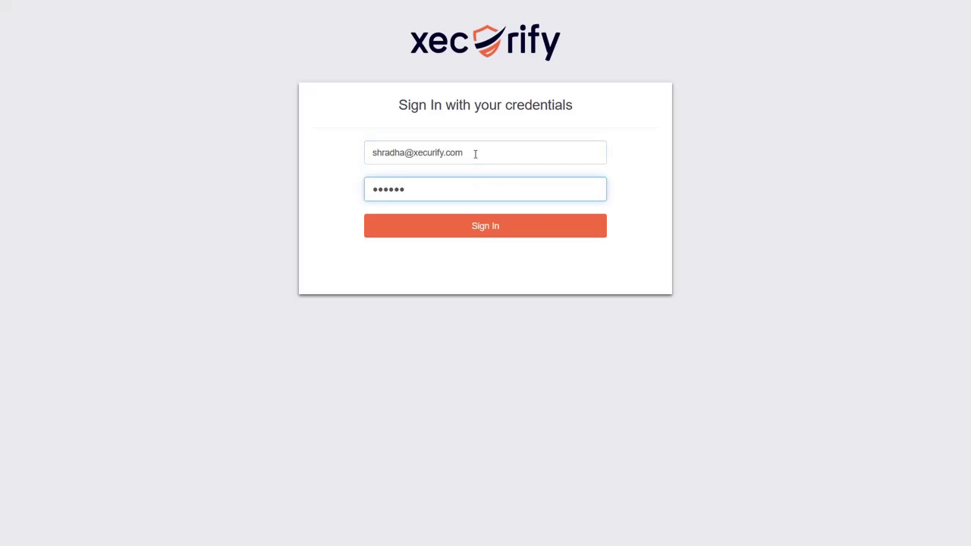
{"action": "key", "text": "Return"}
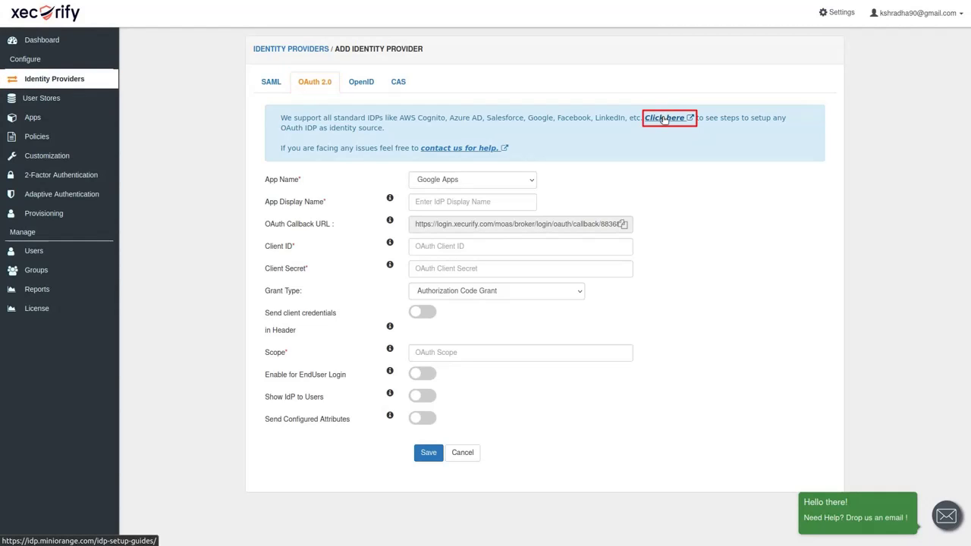
- Set up a Custom Provider named 'AWS Cognito' and copy its OAuth callback URL
{"action": "left_click", "coordinate": [493, 182]}
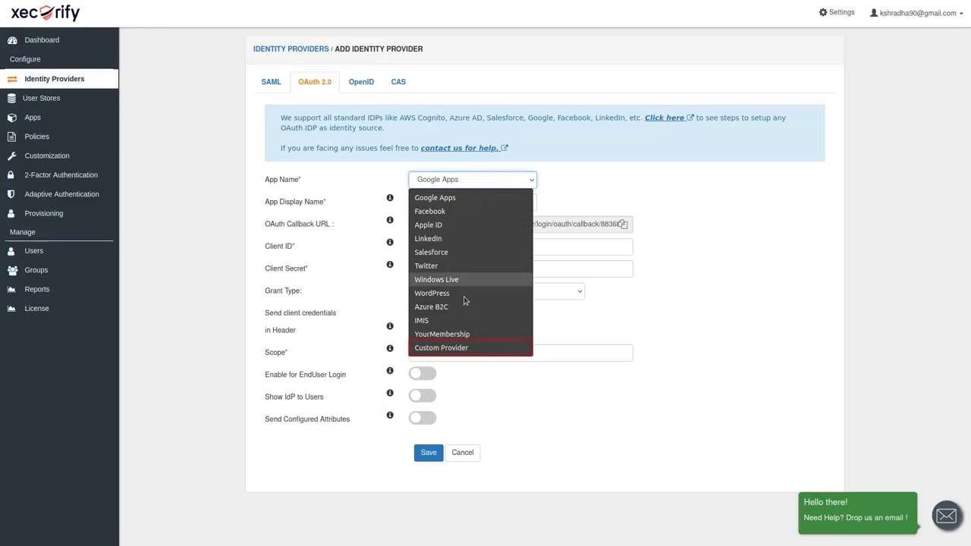
{"action": "left_click", "coordinate": [455, 347]}
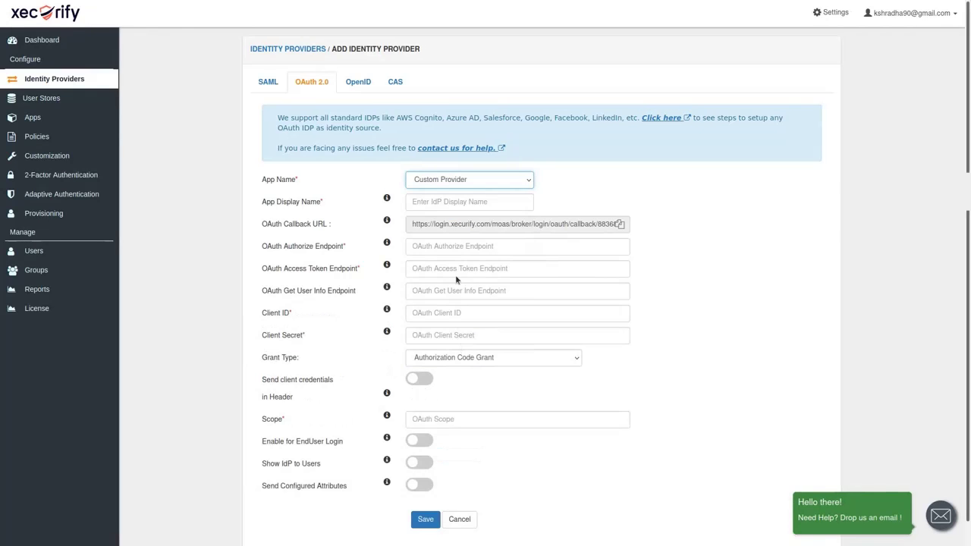
{"action": "left_click", "coordinate": [454, 205]}
{"action": "type", "text": "AWS Cognito"}
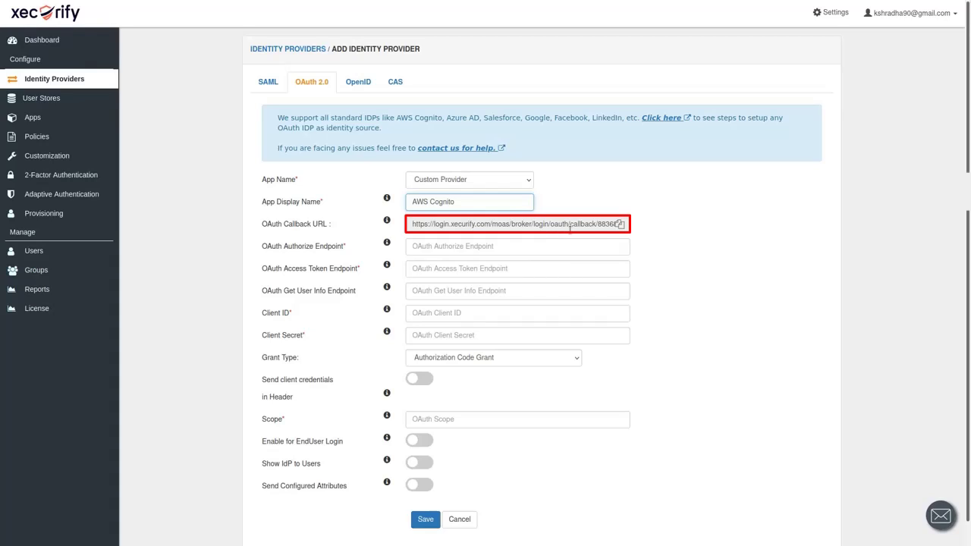
{"action": "left_click", "coordinate": [619, 224]}
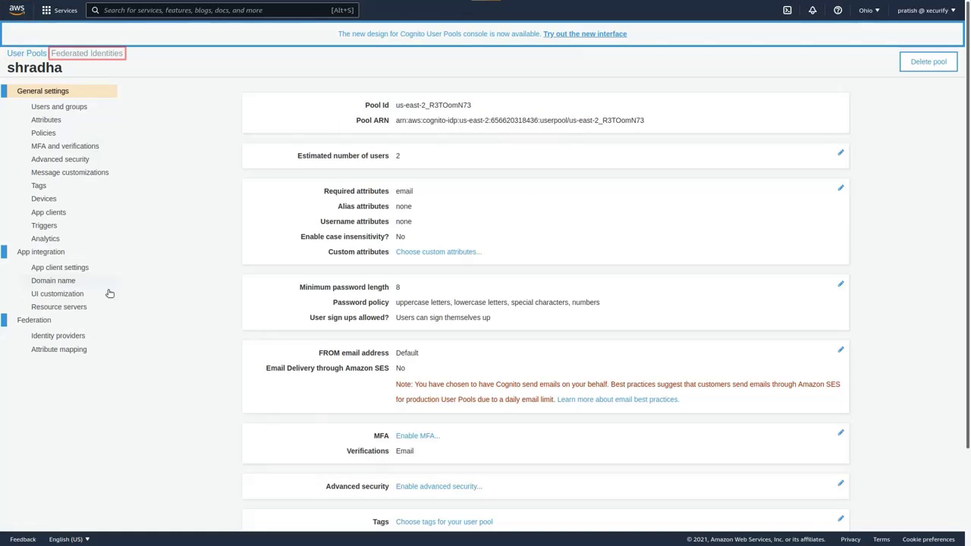
- Save the Cognito app client with Xecurify's callback URL, authorization code grant and email, openid, profile scopes
{"action": "left_click", "coordinate": [76, 267]}
{"action": "left_click", "coordinate": [374, 279]}
{"action": "key", "text": "ctrl+v"}
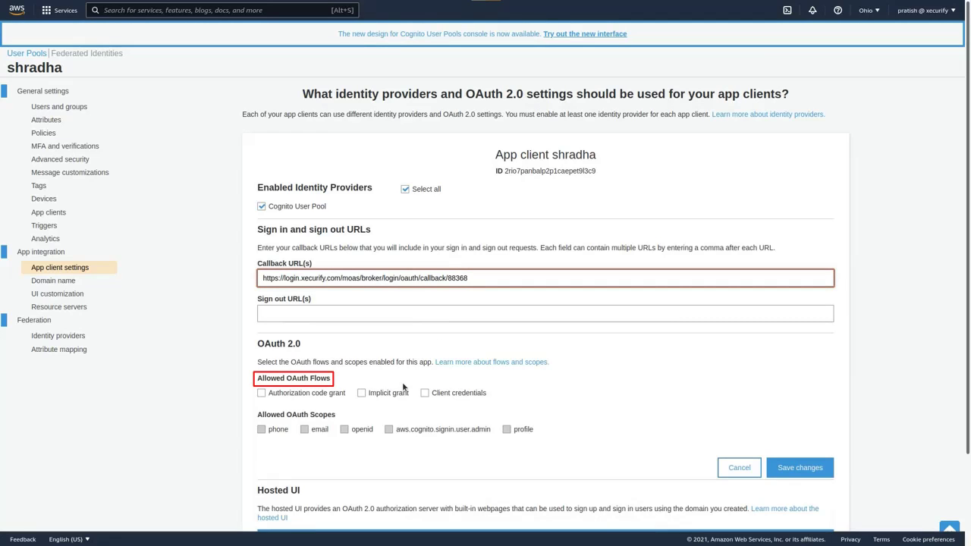
{"action": "left_click", "coordinate": [261, 392]}
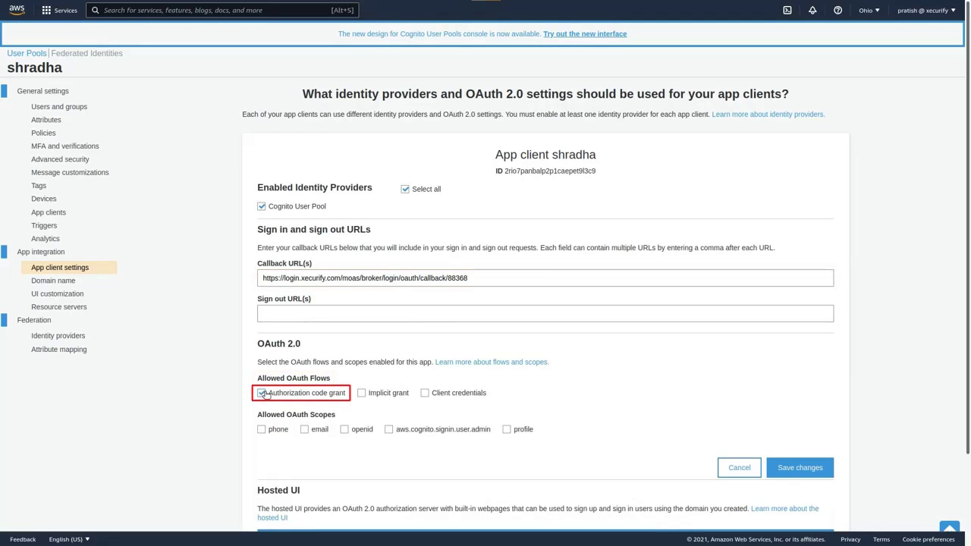
{"action": "left_click", "coordinate": [303, 429]}
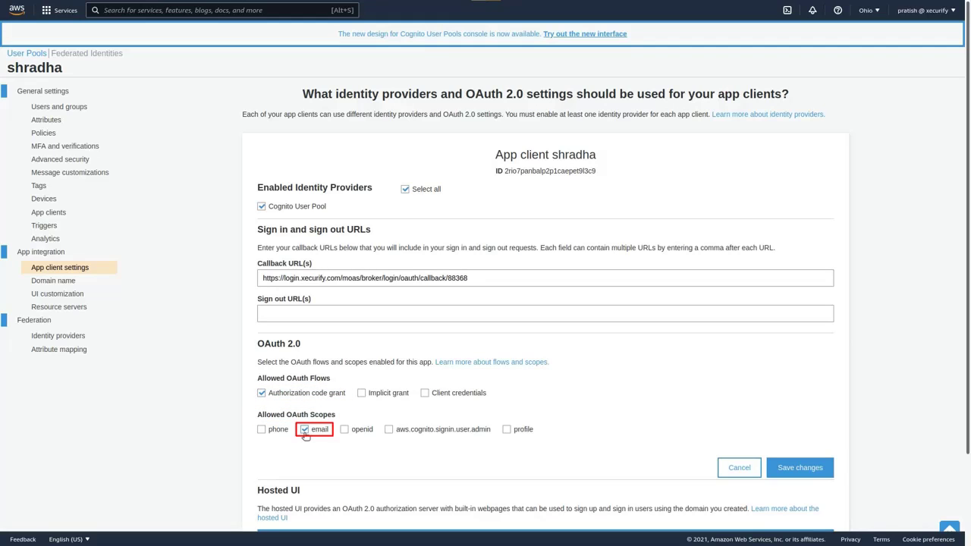
{"action": "left_click", "coordinate": [346, 430]}
{"action": "left_click", "coordinate": [521, 431]}
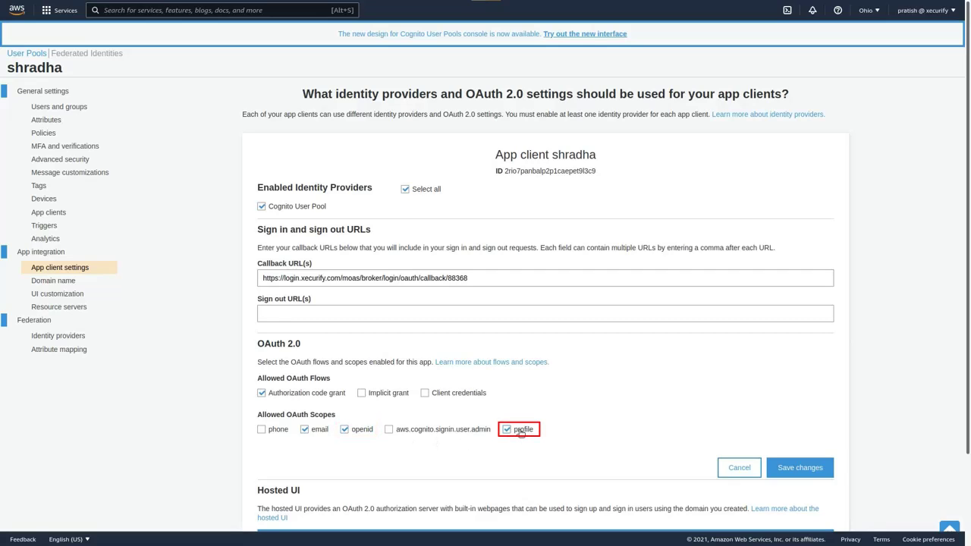
{"action": "left_click", "coordinate": [806, 468]}
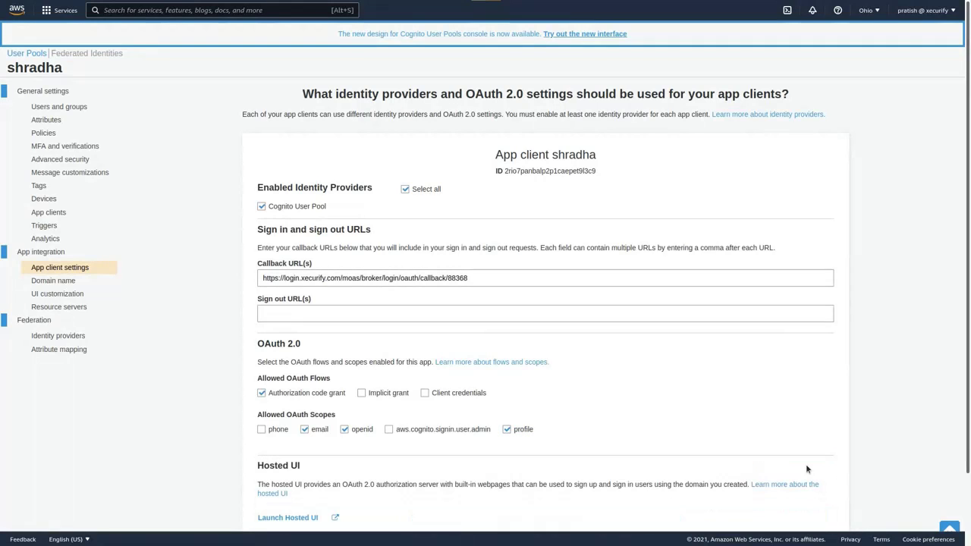
{"action": "left_click", "coordinate": [47, 213]}
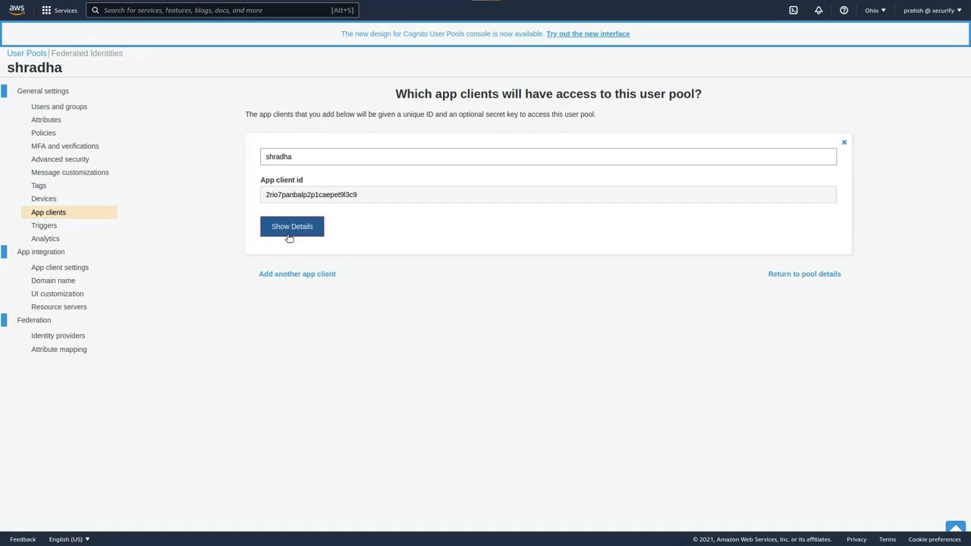
- Reveal the Cognito app client details and copy its app client ID into Xecurify's Client ID
{"action": "left_click", "coordinate": [291, 227]}
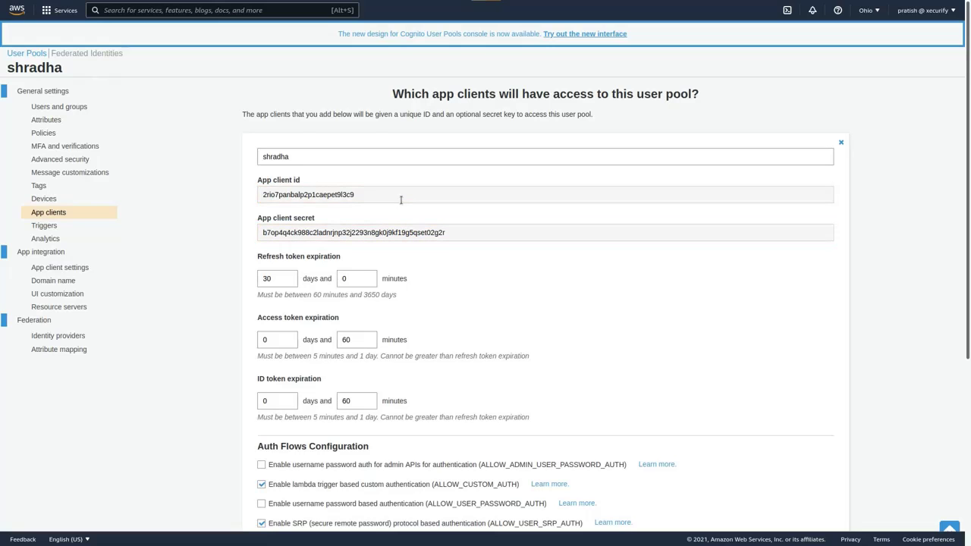
{"action": "double_click", "coordinate": [401, 198]}
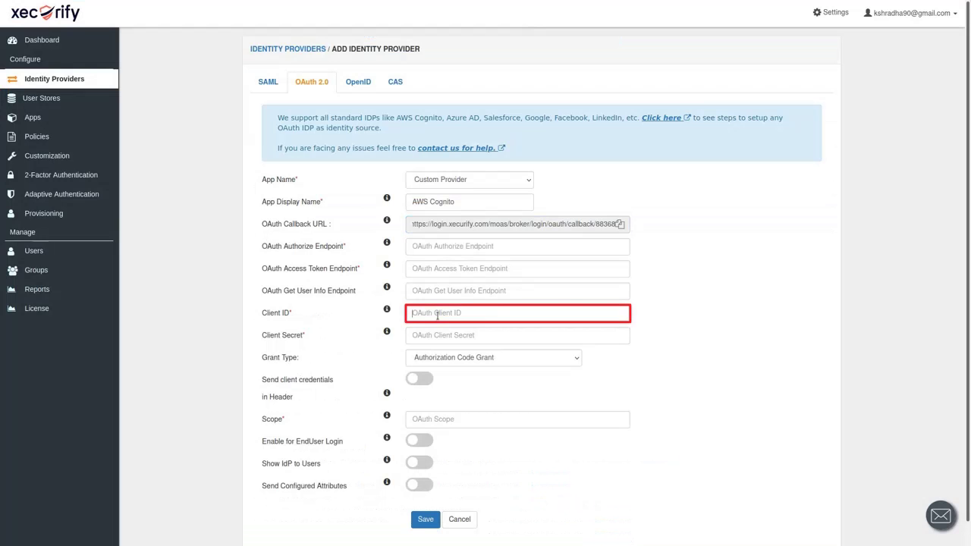
{"action": "left_click", "coordinate": [440, 313]}
{"action": "key", "text": "ctrl+v"}
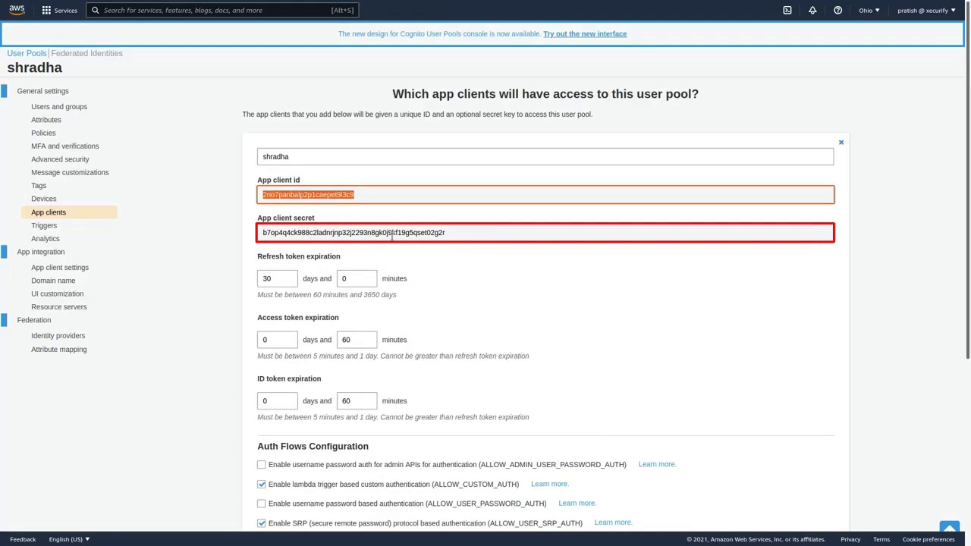
- Copy the app client secret into Client Secret and set Scope to 'openid profile email'
{"action": "double_click", "coordinate": [391, 237]}
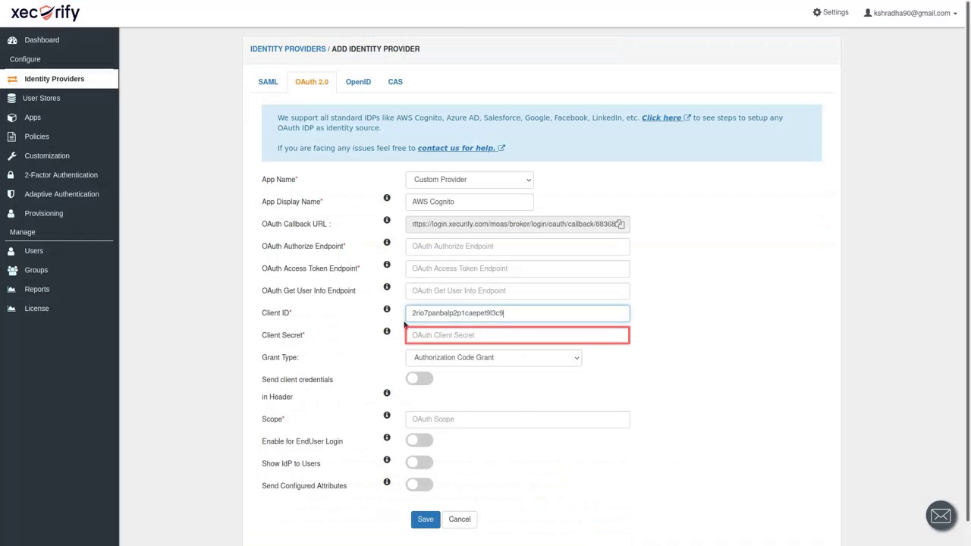
{"action": "left_click", "coordinate": [455, 334]}
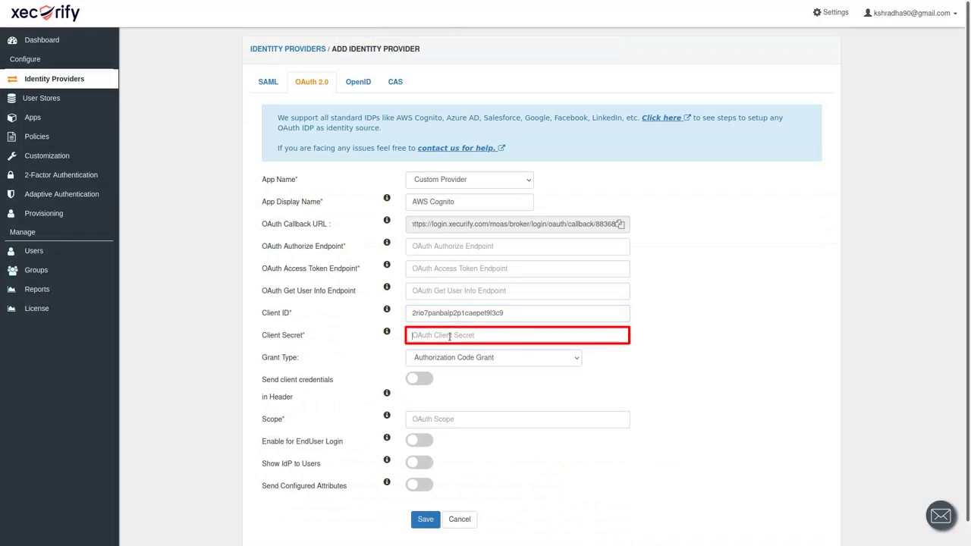
{"action": "key", "text": "ctrl+v"}
{"action": "left_click", "coordinate": [439, 418]}
{"action": "left_click", "coordinate": [439, 432]}
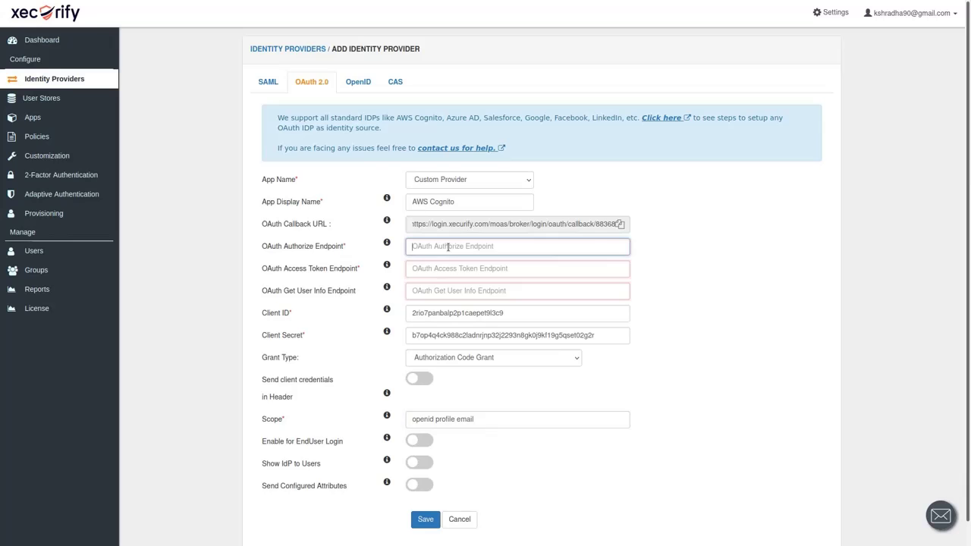
- Fill Xecurify's authorize, access token and user info endpoints with the Cognito oauth2 URLs
{"action": "key", "text": "ctrl+v"}
{"action": "left_click", "coordinate": [459, 269]}
{"action": "key", "text": "ctrl+v"}
{"action": "left_click", "coordinate": [451, 291]}
{"action": "key", "text": "ctrl+v"}
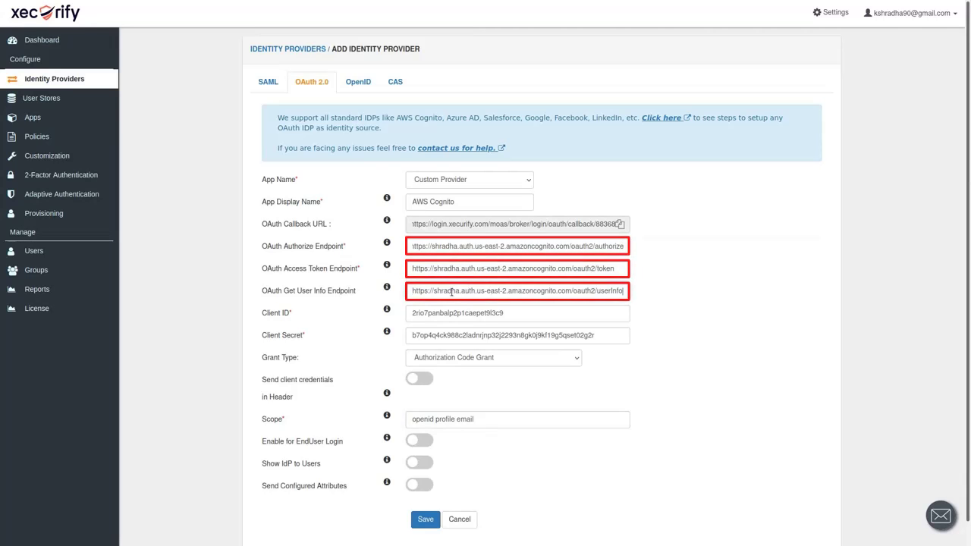
- Save the AWS Cognito provider and make it the default identity provider
{"action": "left_click", "coordinate": [426, 521]}
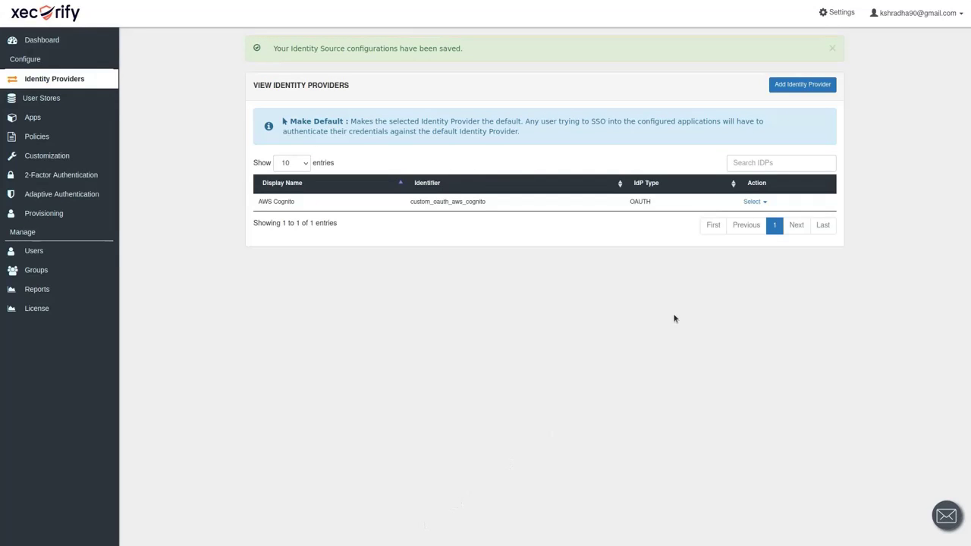
{"action": "left_click", "coordinate": [767, 202]}
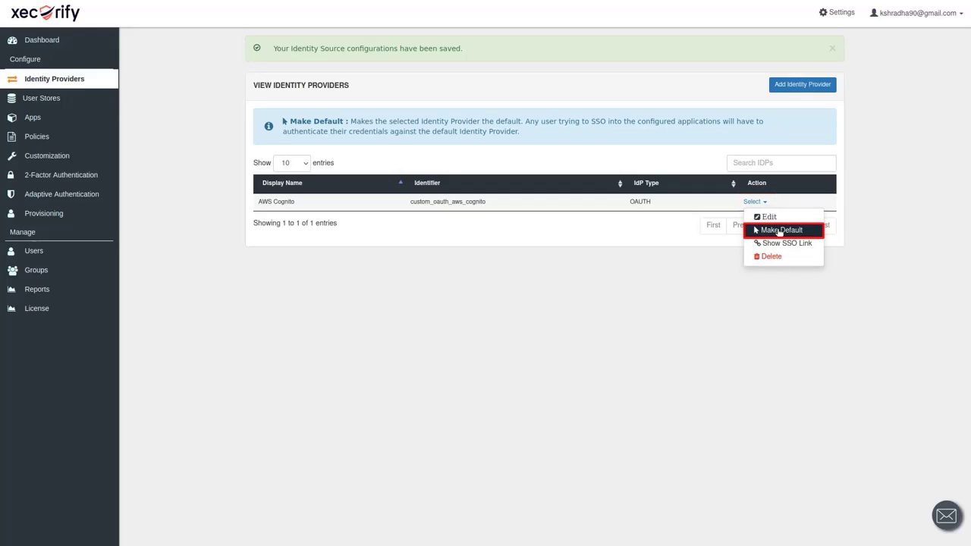
{"action": "left_click", "coordinate": [766, 229]}
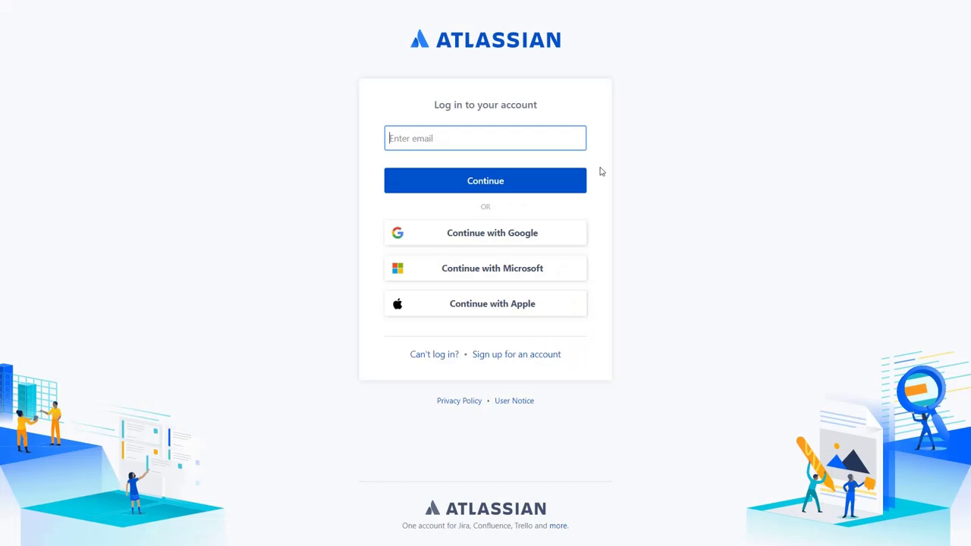
- Enter the test user's email on the Atlassian login page and continue
{"action": "left_click", "coordinate": [573, 182]}
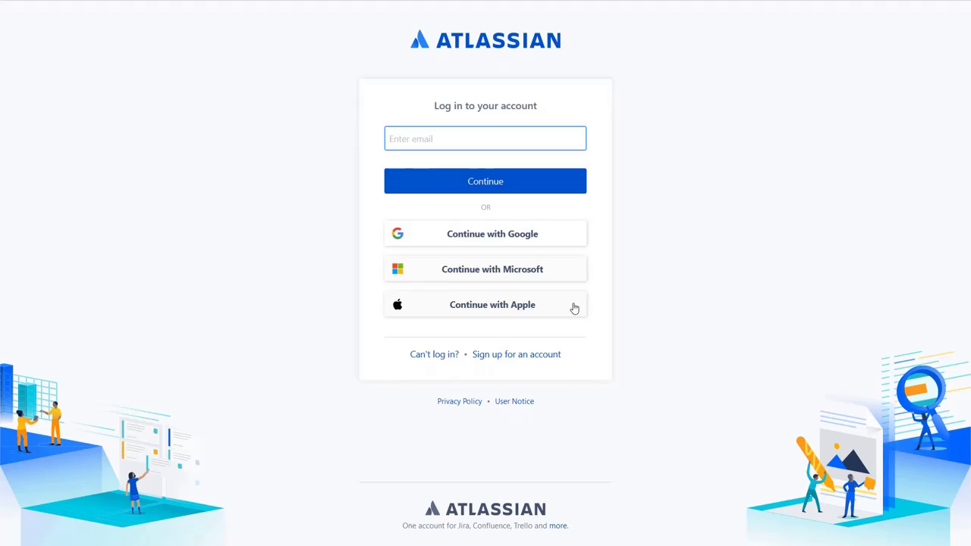
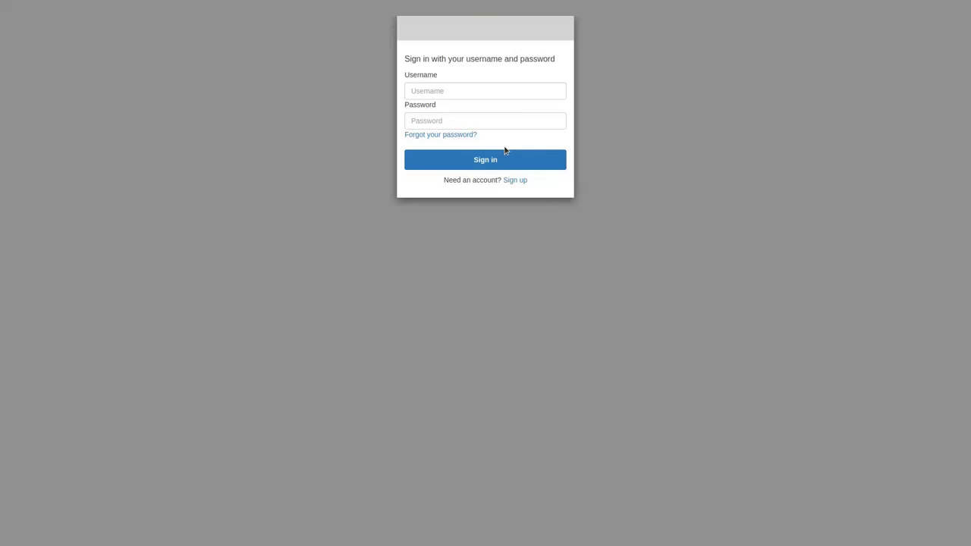
- Enter the test user's email, then sign in on the Cognito page with their username and password
{"action": "left_click", "coordinate": [477, 91]}
{"action": "type", "text": "shradha"}
{"action": "key", "text": "Tab"}
{"action": "type", "text": "**********"}
{"action": "left_click", "coordinate": [537, 159]}
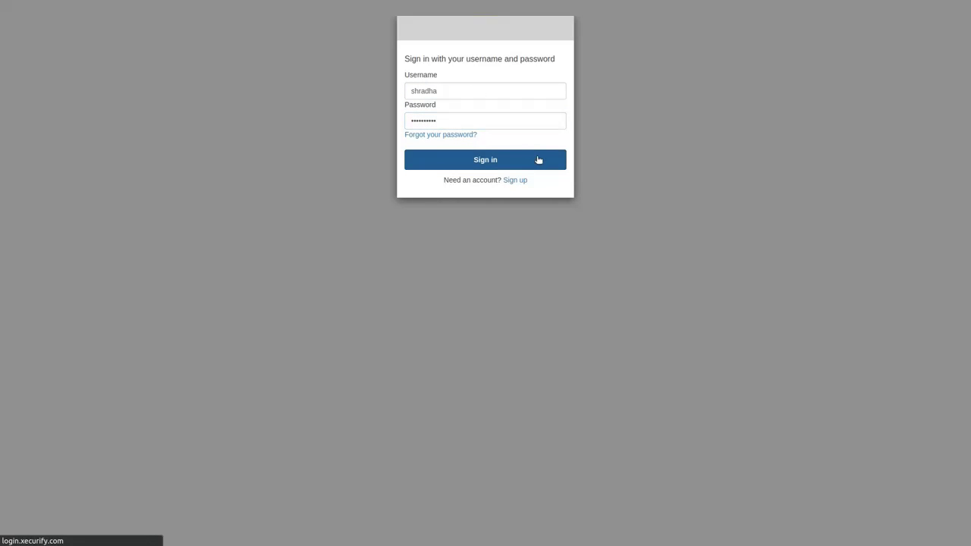